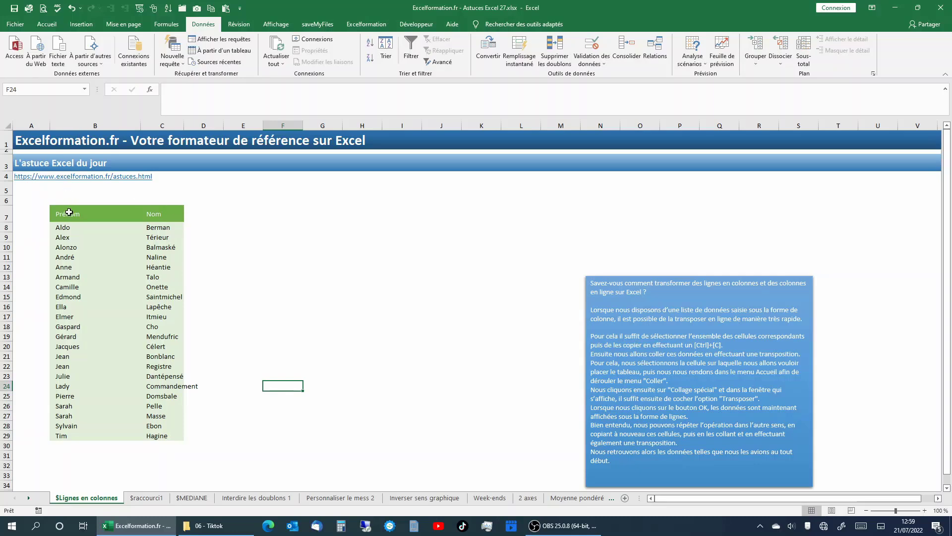
Step: Copy the Prénom/Nom list B7:C29 and paste it transposed at E7 with Collage spécial
mouse_move(69, 212)
mouse_down()
mouse_move(158, 406)
mouse_move(197, 438)
mouse_up()
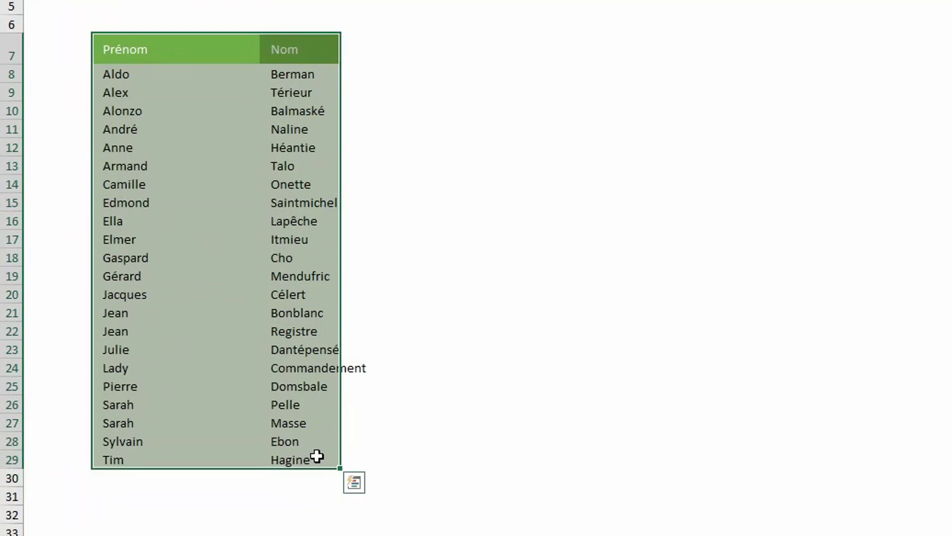
key(ctrl+c)
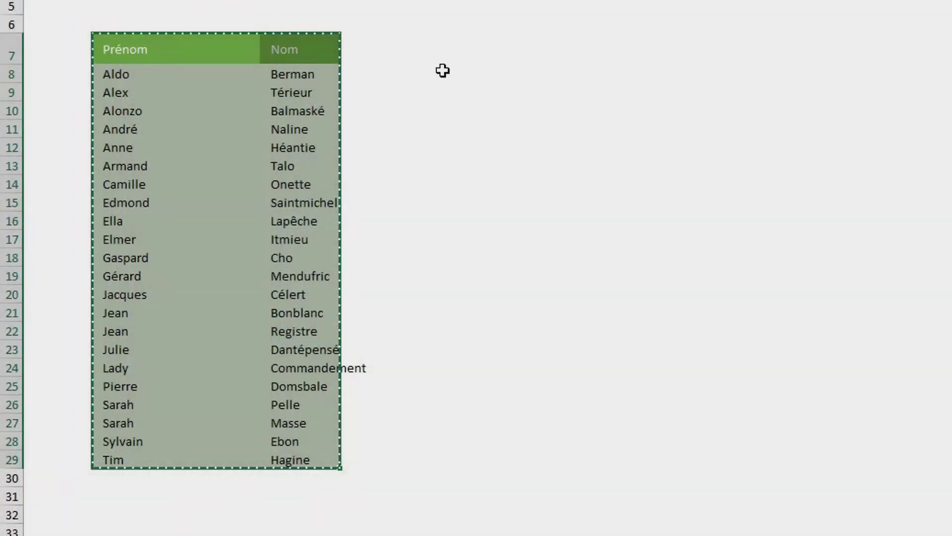
click(435, 50)
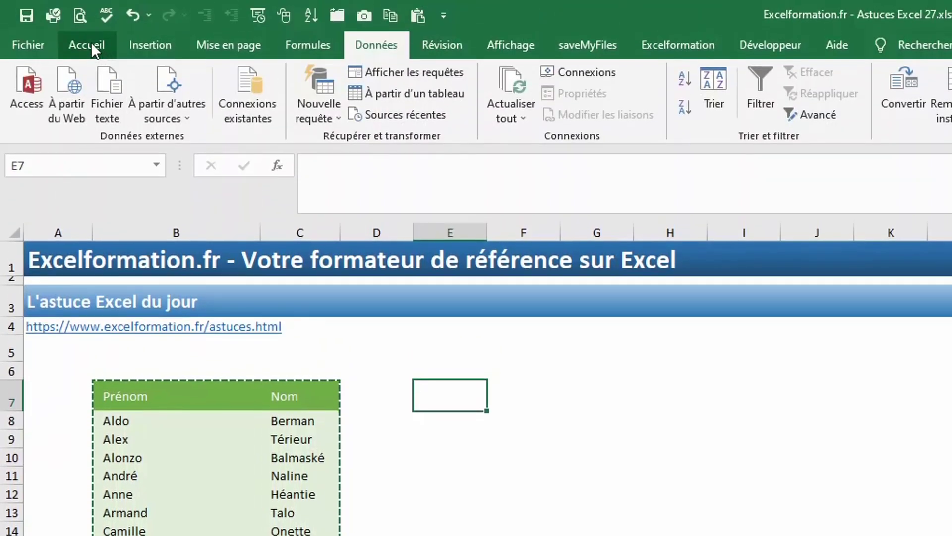
click(91, 43)
click(34, 118)
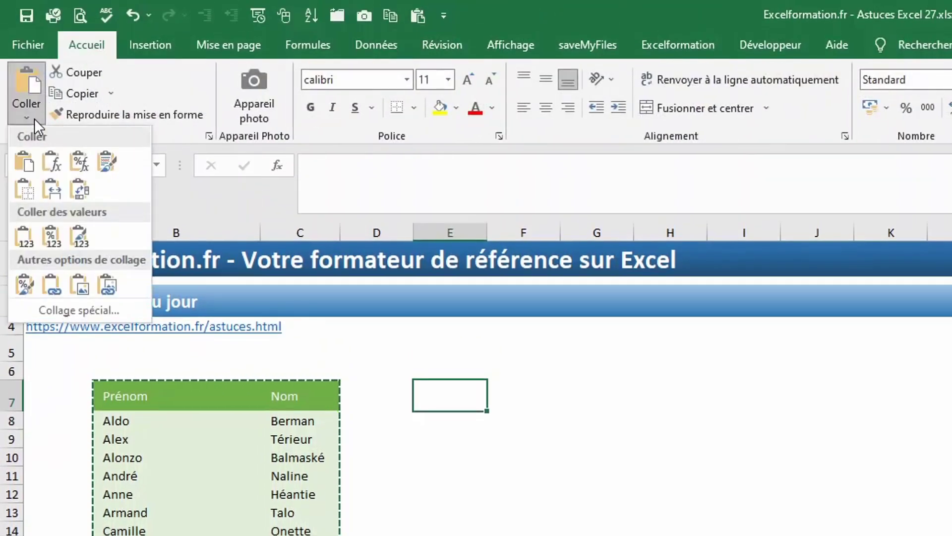
click(90, 311)
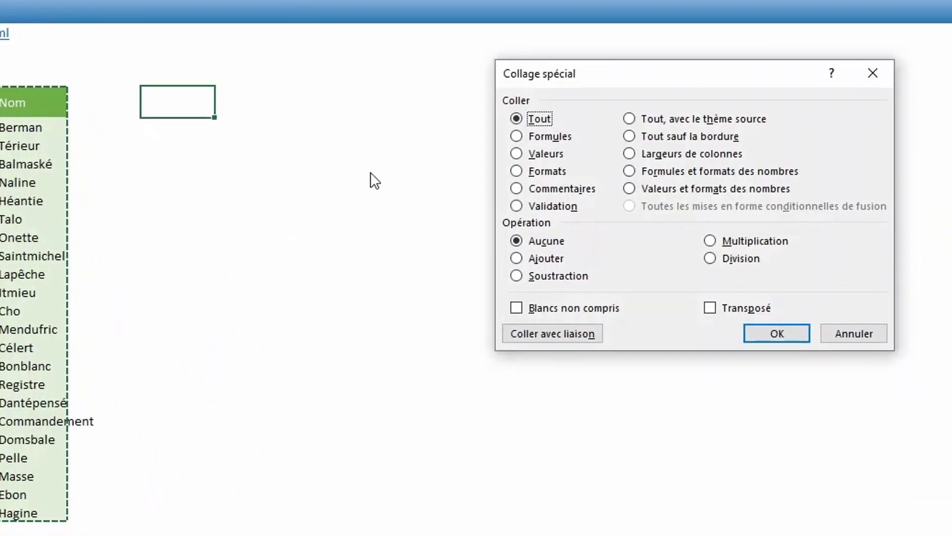
click(716, 308)
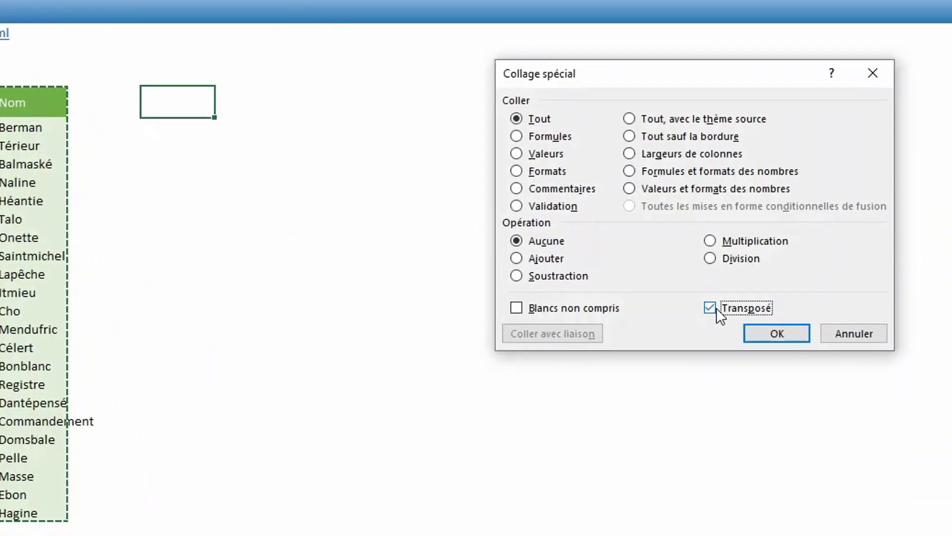
click(764, 334)
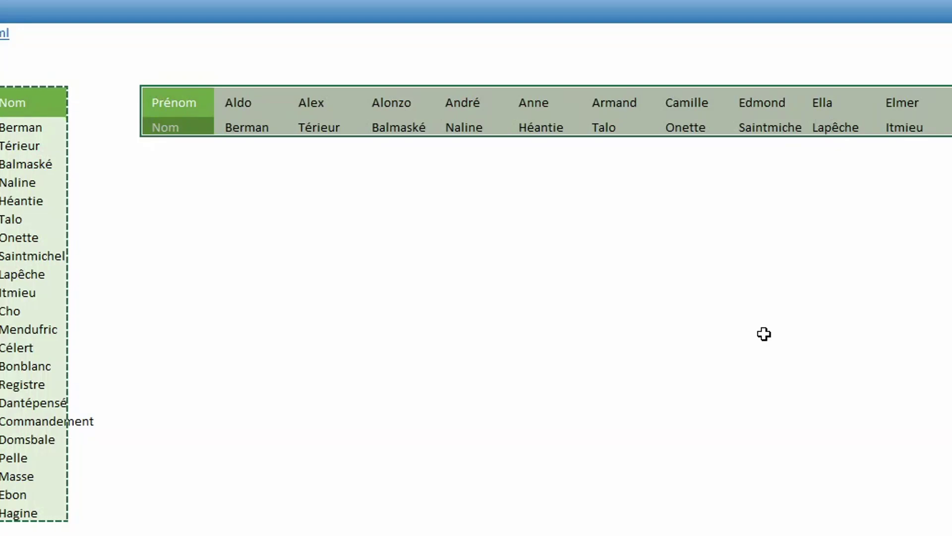
Step: Copy the horizontal name rows and paste them transposed back as columns below
key(ctrl+c)
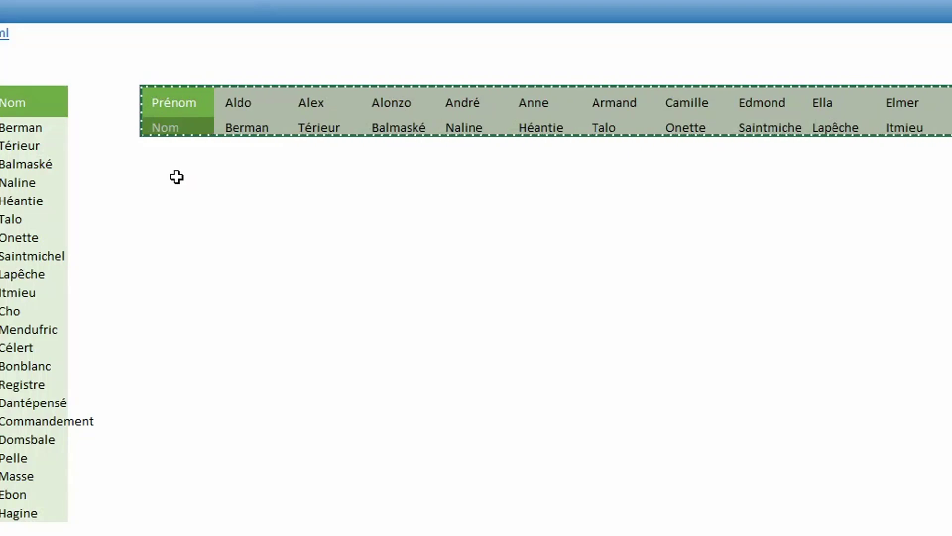
click(176, 177)
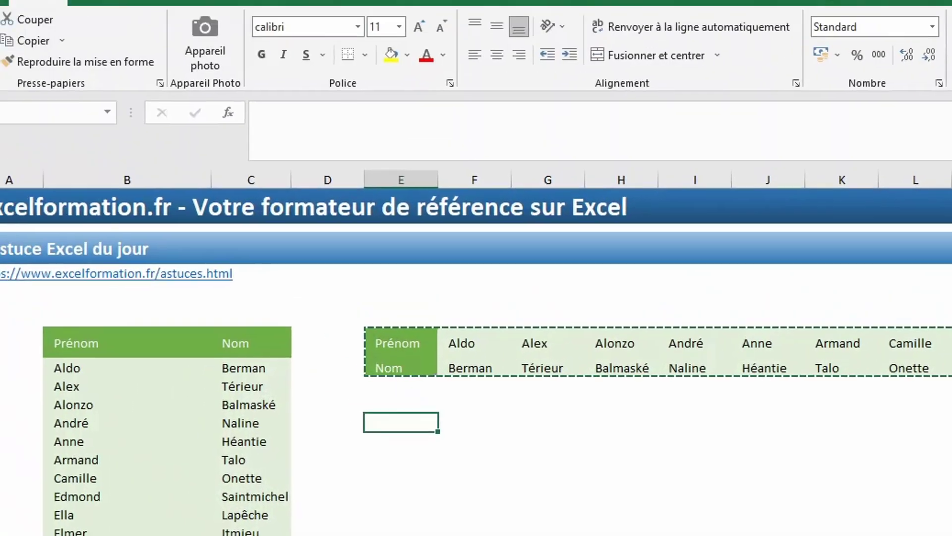
click(19, 118)
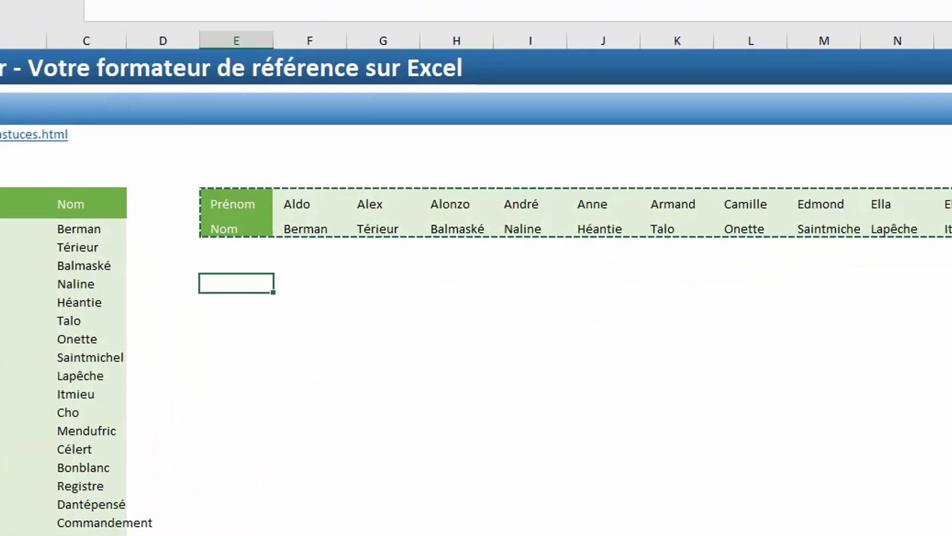
click(666, 294)
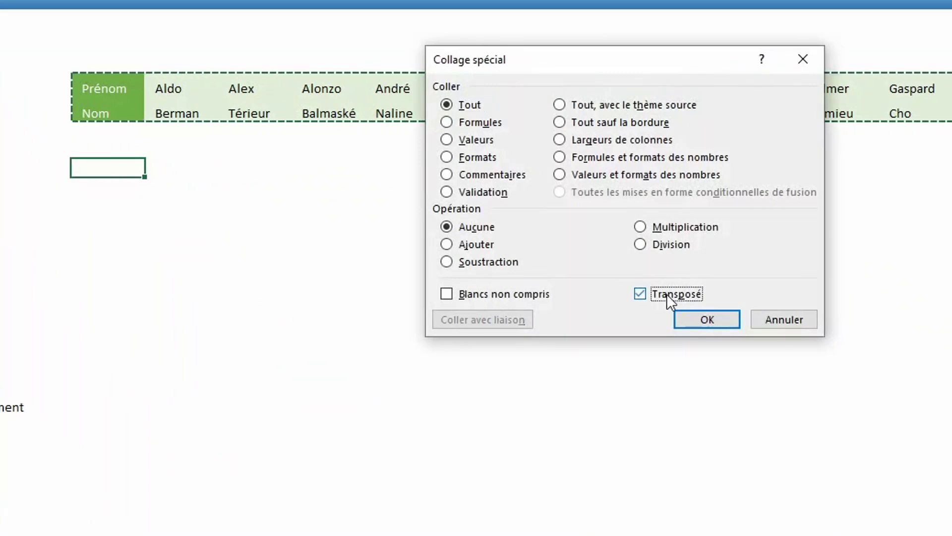
click(707, 318)
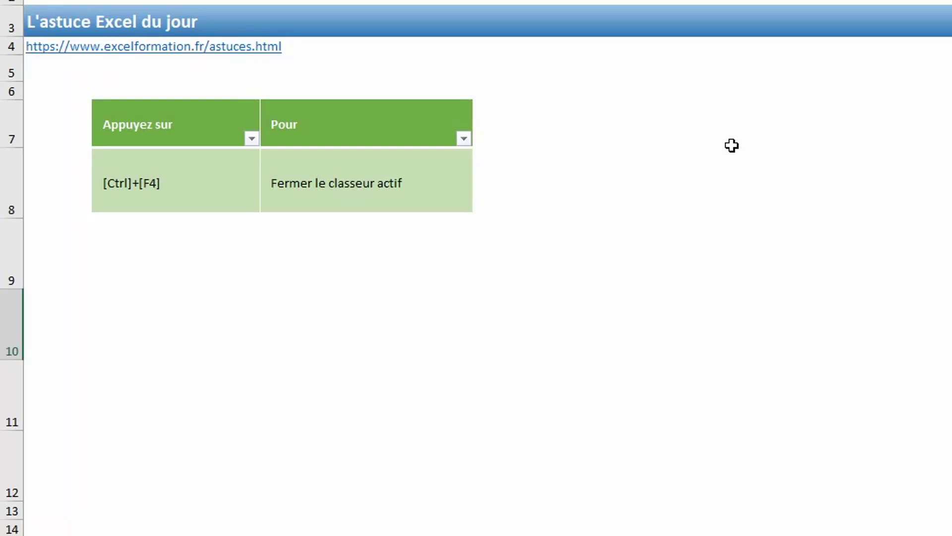
Step: Select a cell below the 'Appuyez sur / Pour' shortcut table
click(708, 247)
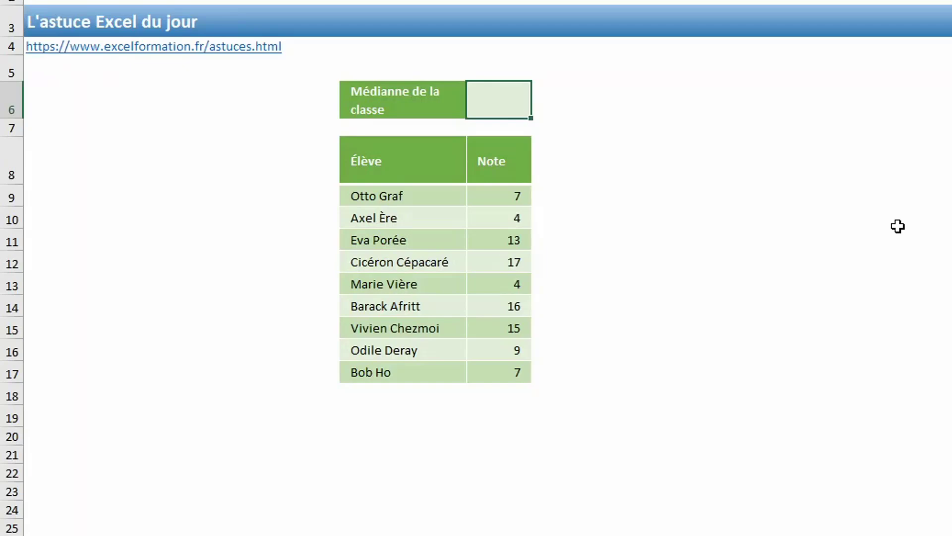
Step: Enter =MEDIANE(F9:F17) in F6 to compute the class median grade
text(=)
text(medi)
key(Tab)
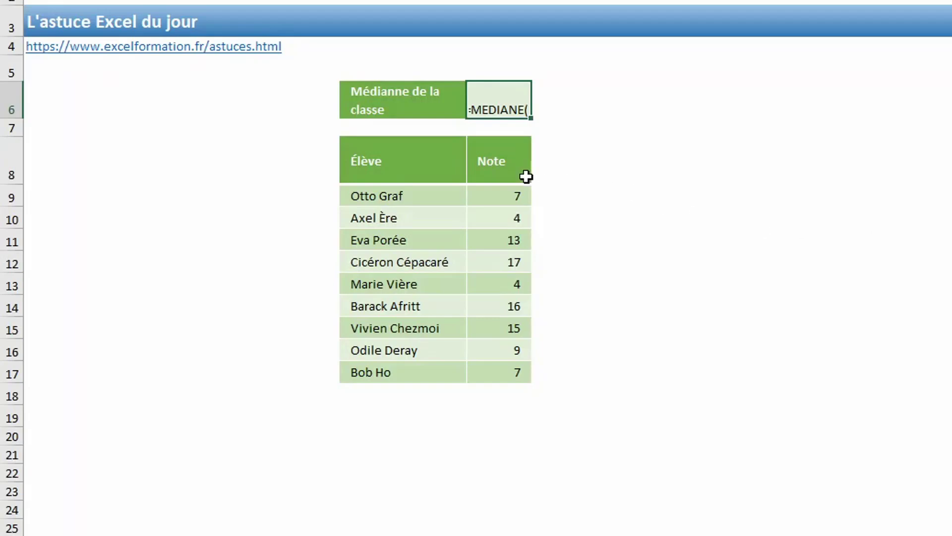
drag(502, 195, 519, 372)
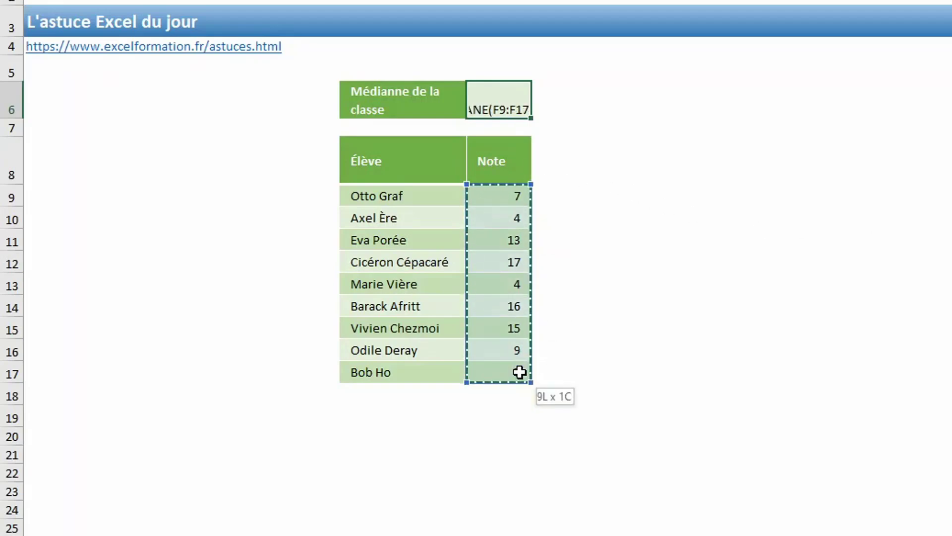
key(Return)
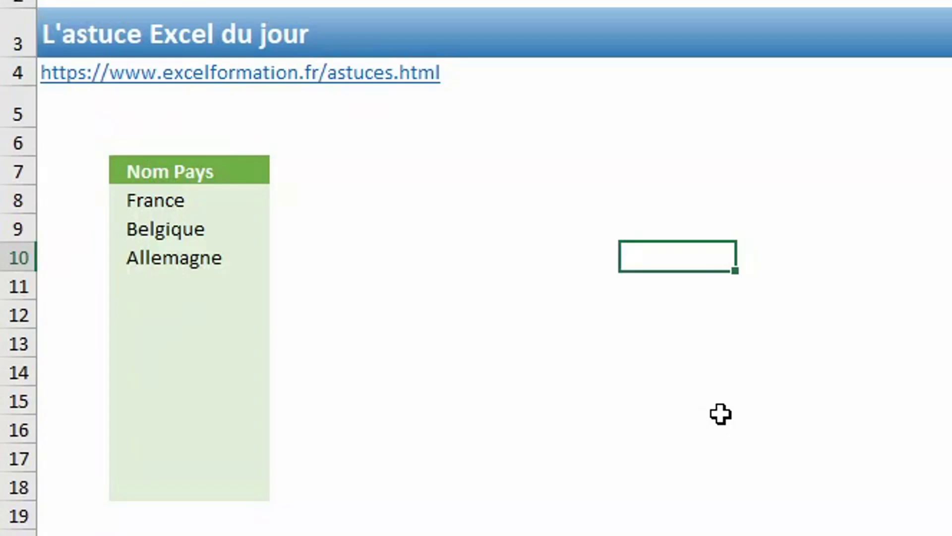
Step: Select the country cells B8:B18 and open Validation des données
click(228, 198)
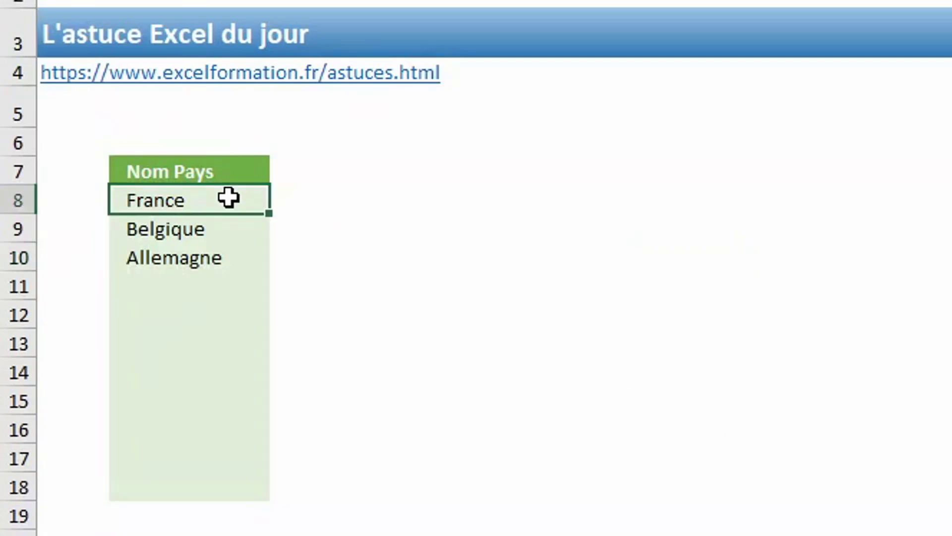
drag(228, 197, 232, 485)
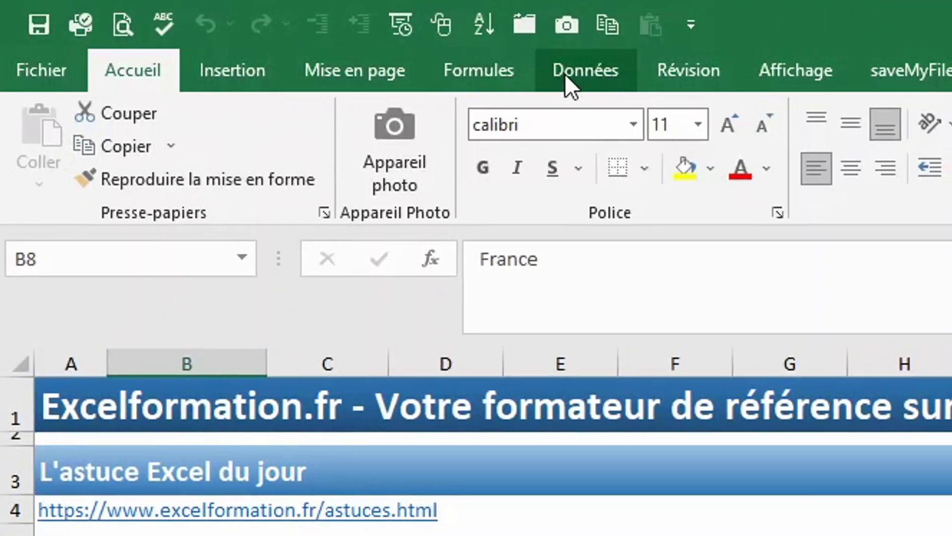
click(565, 75)
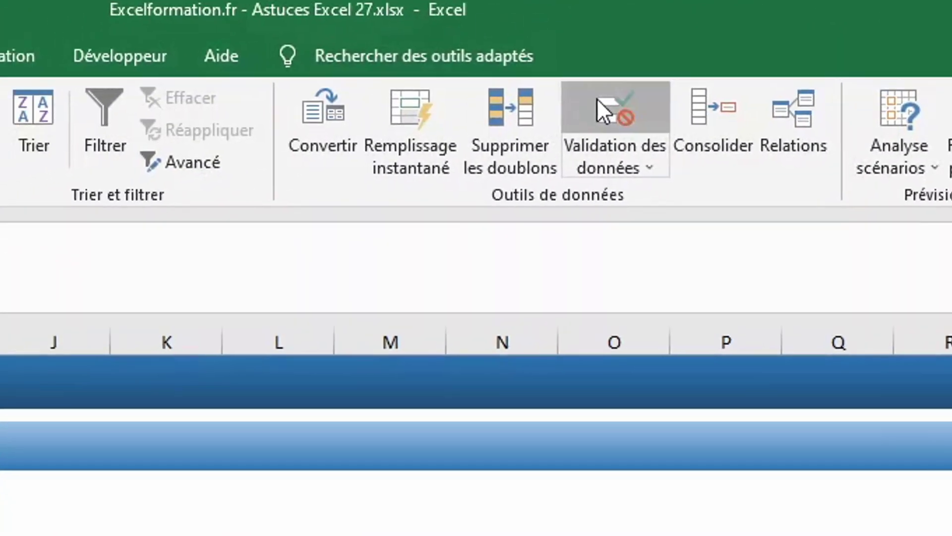
click(547, 114)
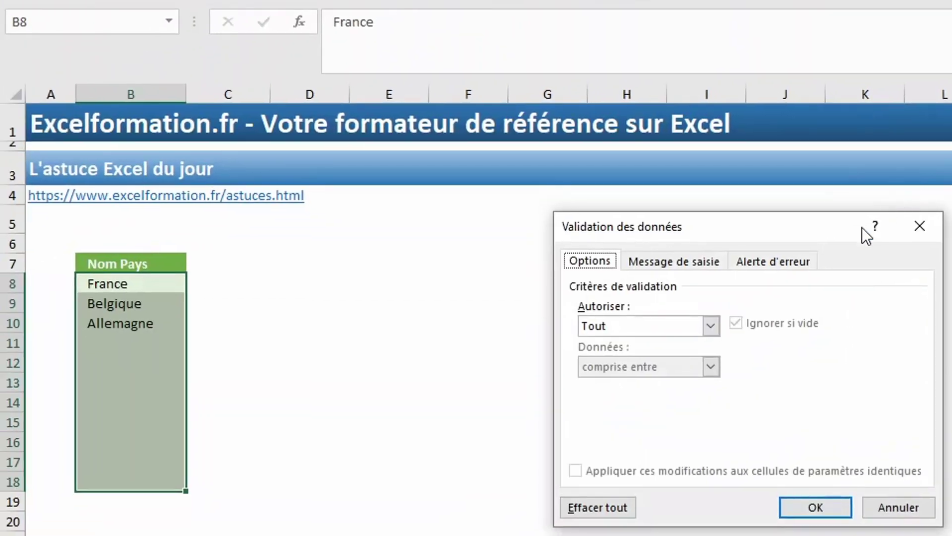
Step: Choose Personnalisé and enter the formula =NB.SI($B$8:$B$18;B8)=1 with an absolute range
click(710, 332)
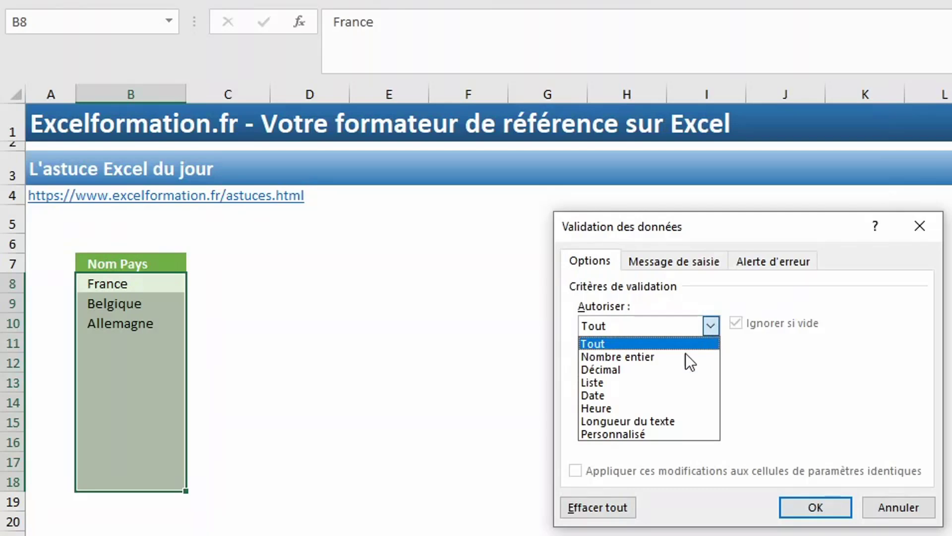
click(624, 433)
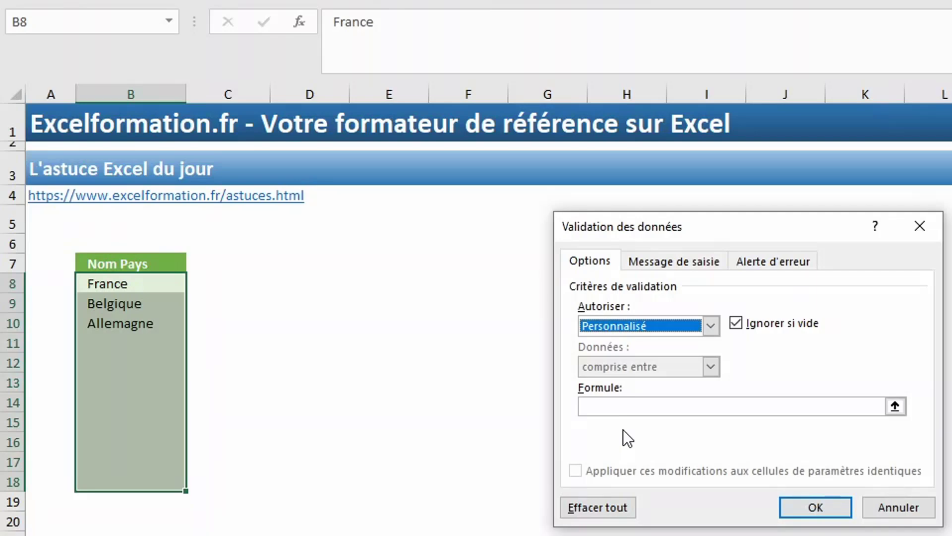
click(645, 405)
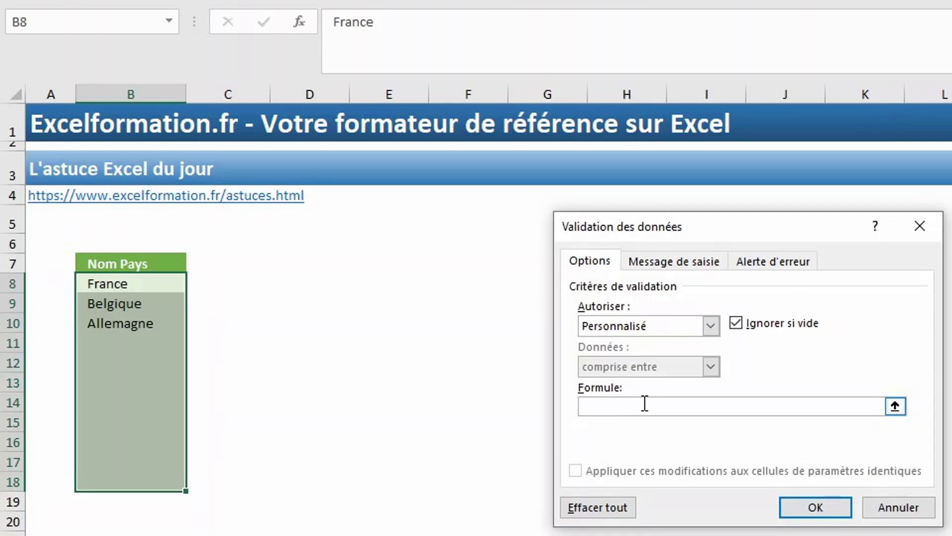
text(=nb.si()
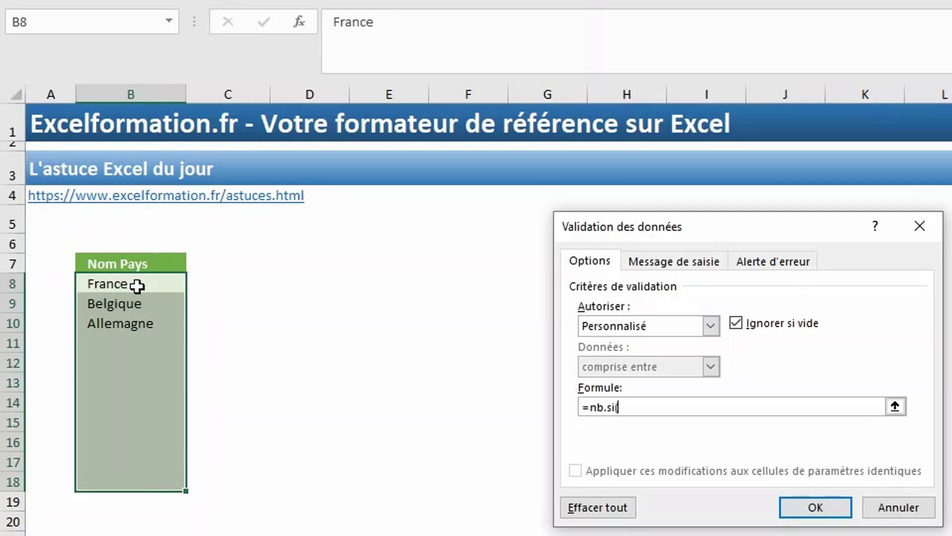
drag(136, 283, 140, 483)
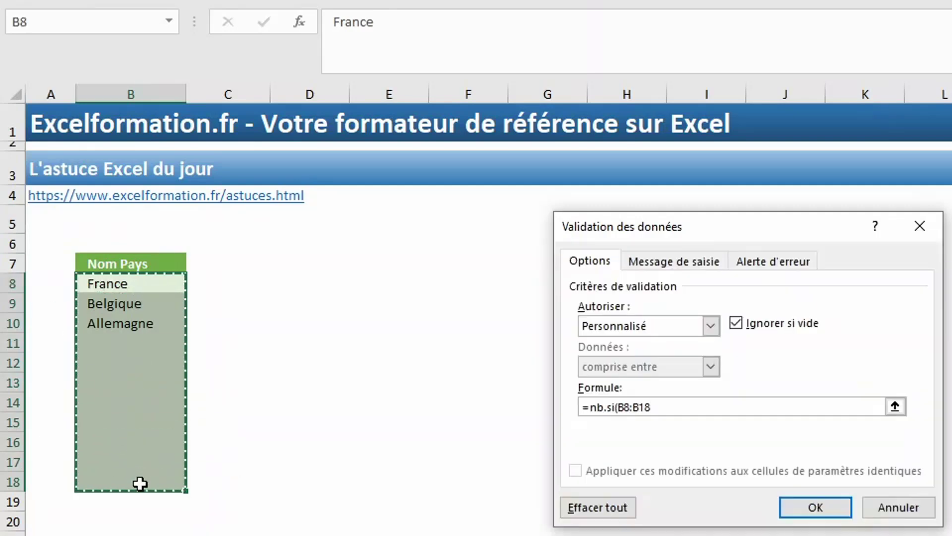
text(;)
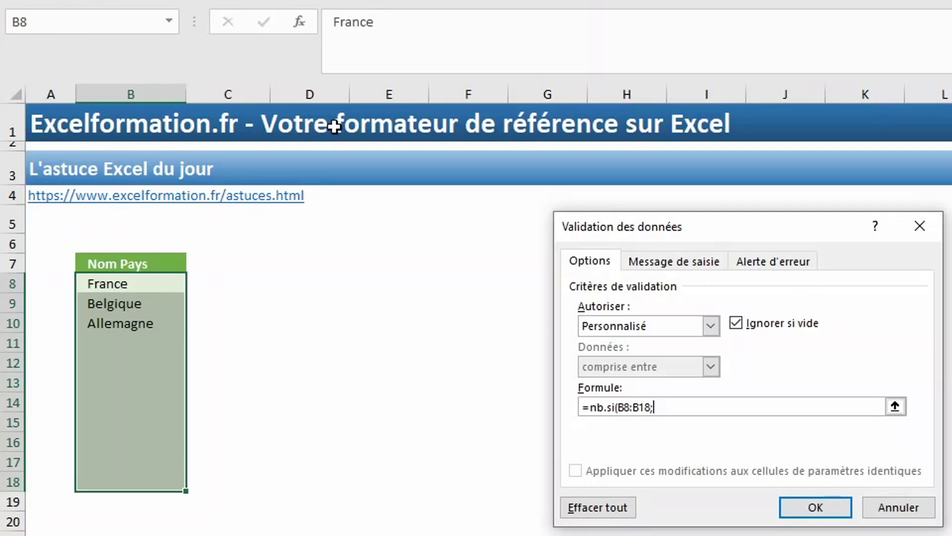
text(b8))
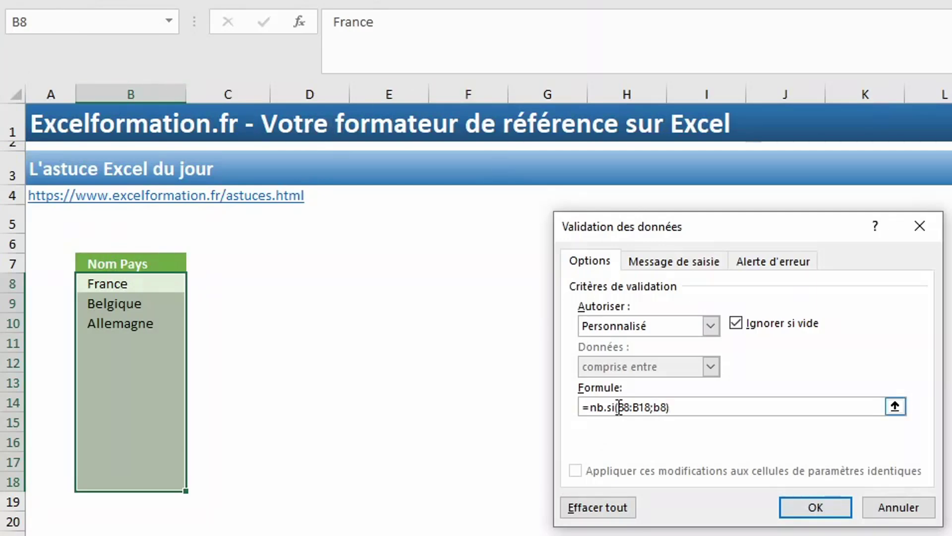
drag(618, 407, 652, 408)
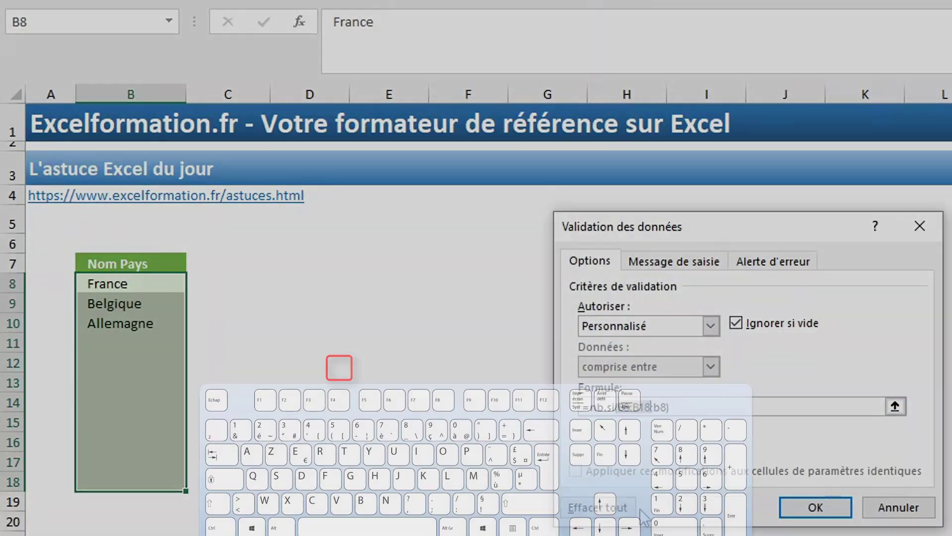
key(F4)
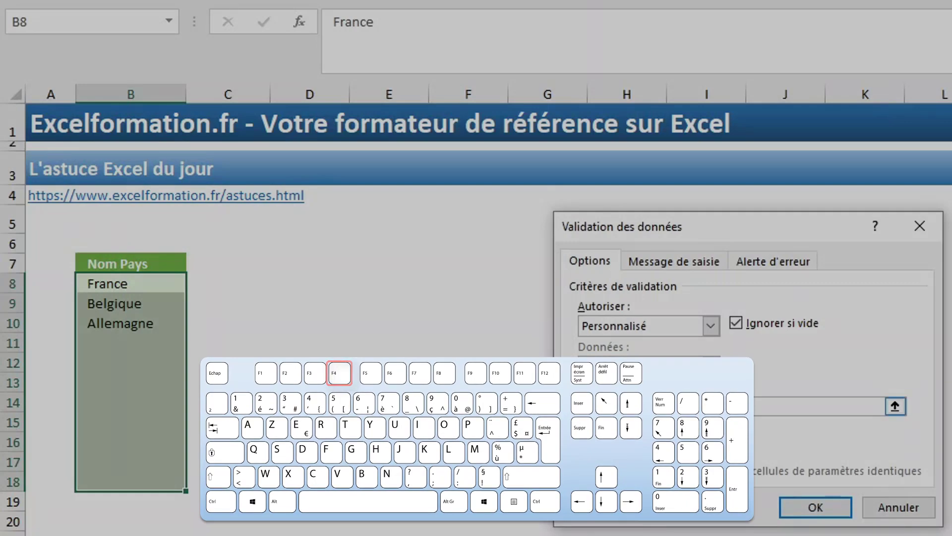
text(=1)
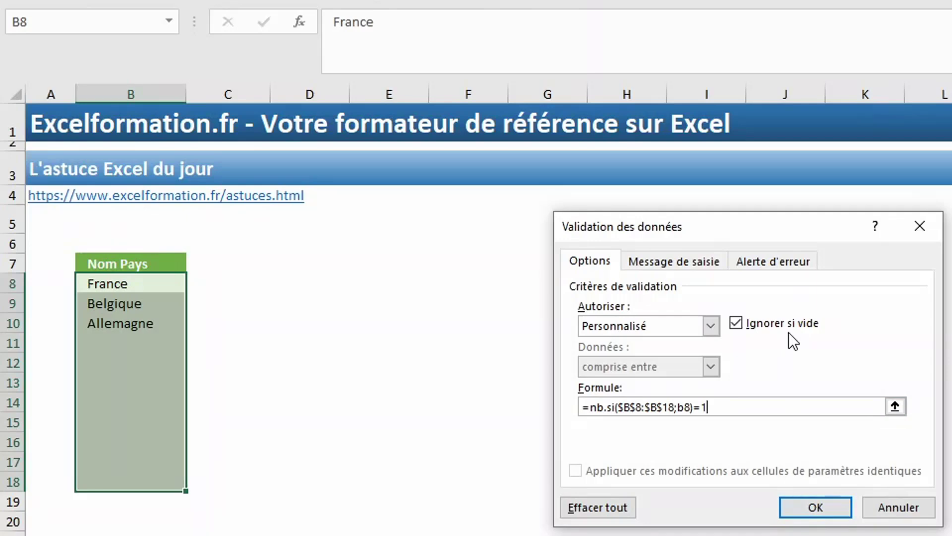
Step: Apply the rule, then enter Italie in B11 and a duplicate France in B12 to test it
click(820, 511)
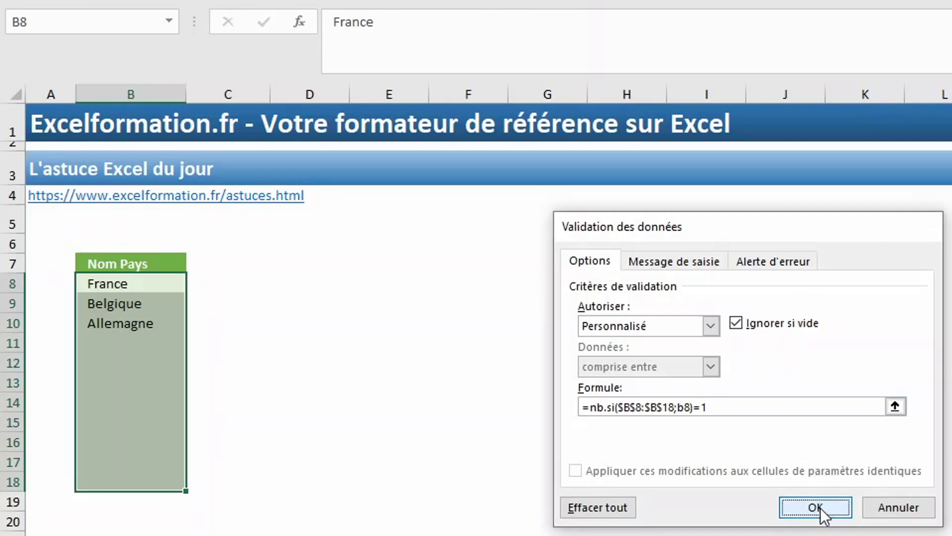
click(167, 343)
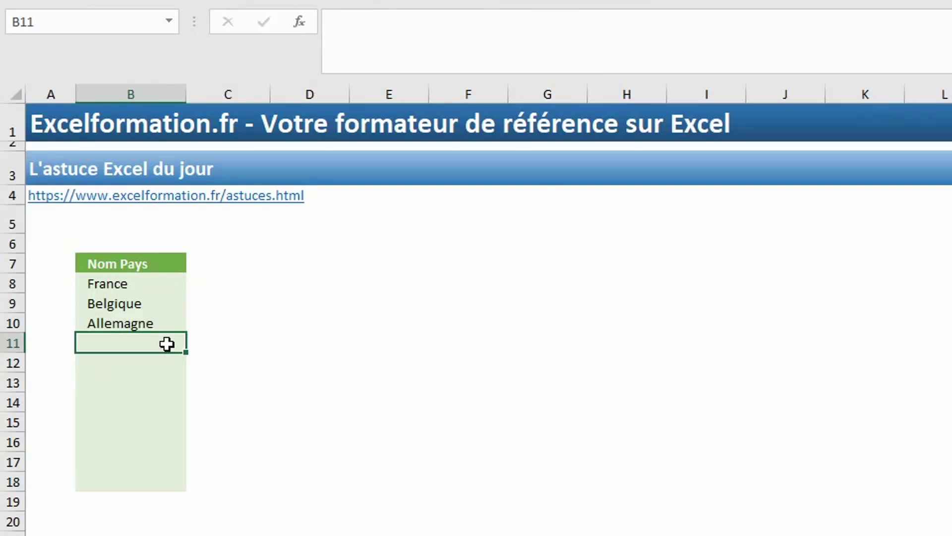
text(Italie)
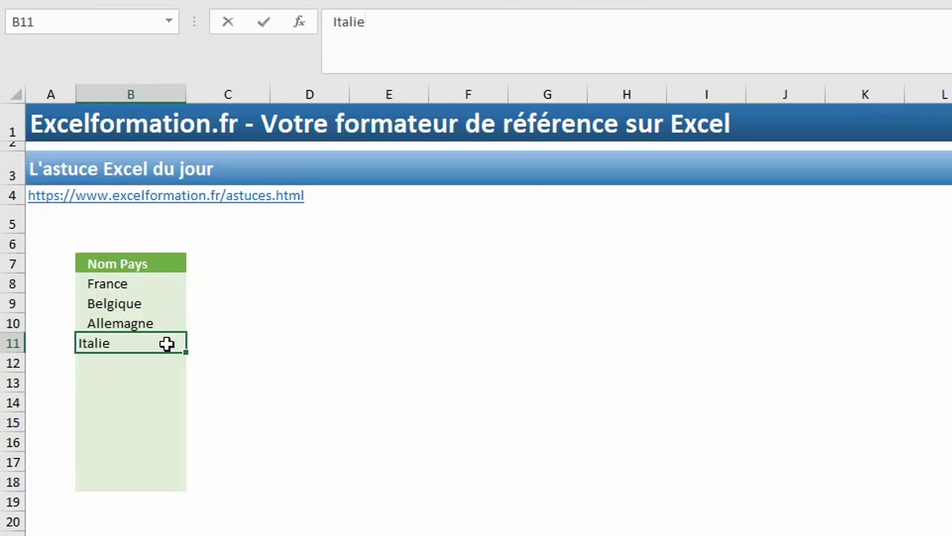
key(Return)
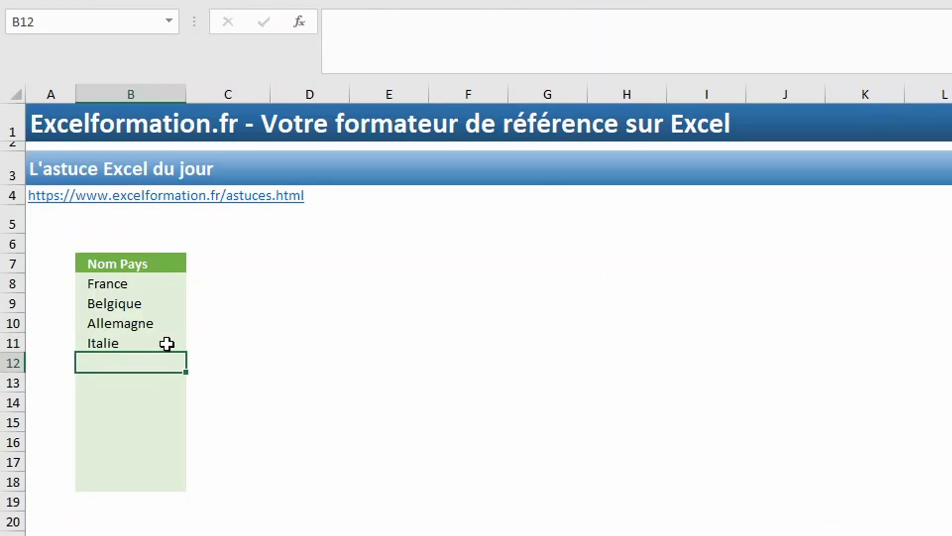
text(France)
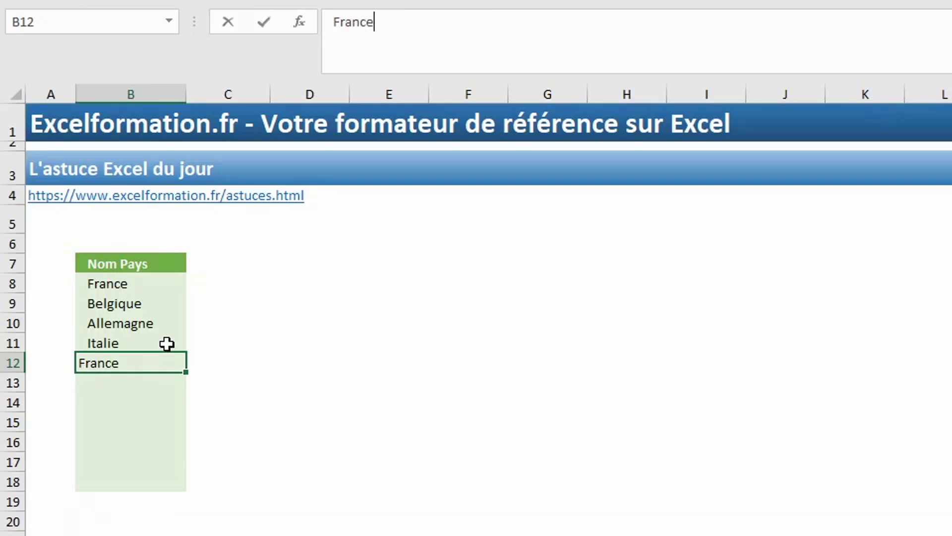
key(Return)
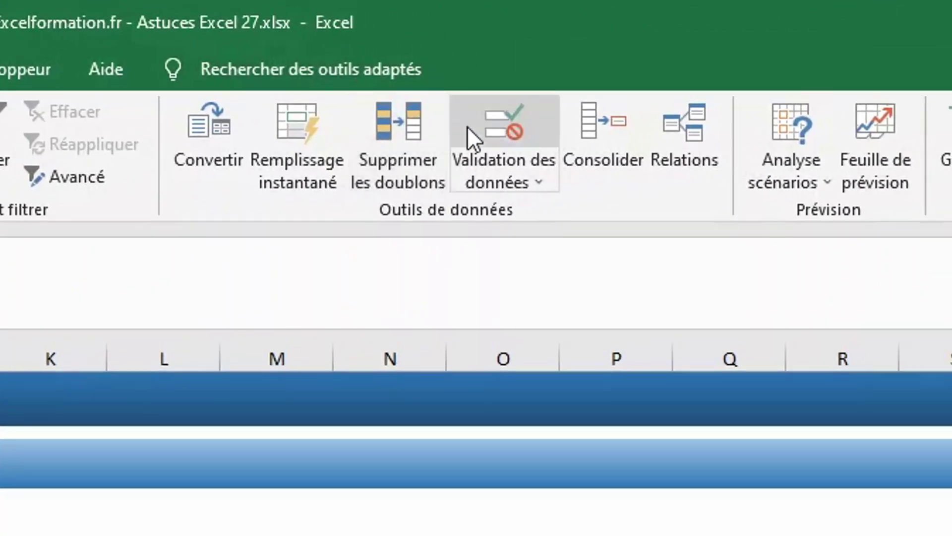
Step: Add an error alert titled 'Erreur de saisie' with message 'Veuillez saisir des données uniques'
click(467, 126)
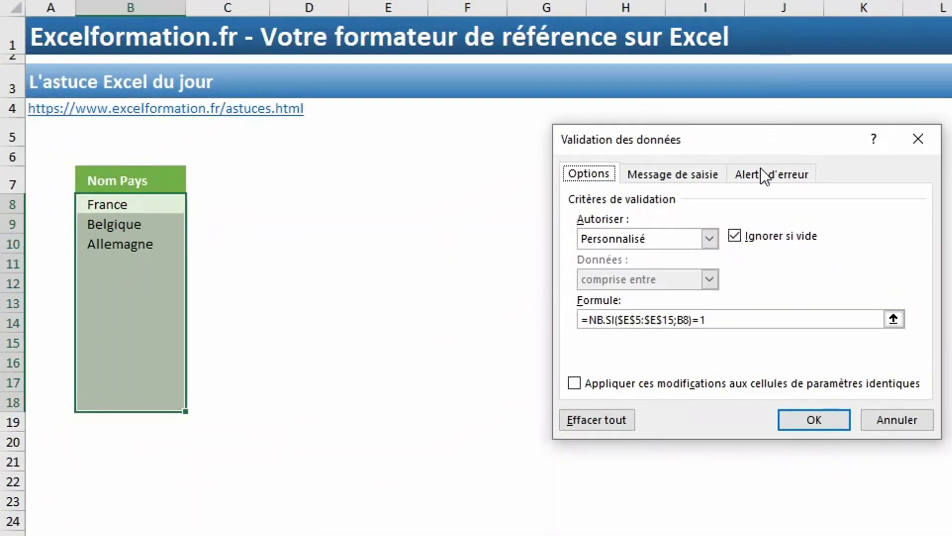
click(761, 176)
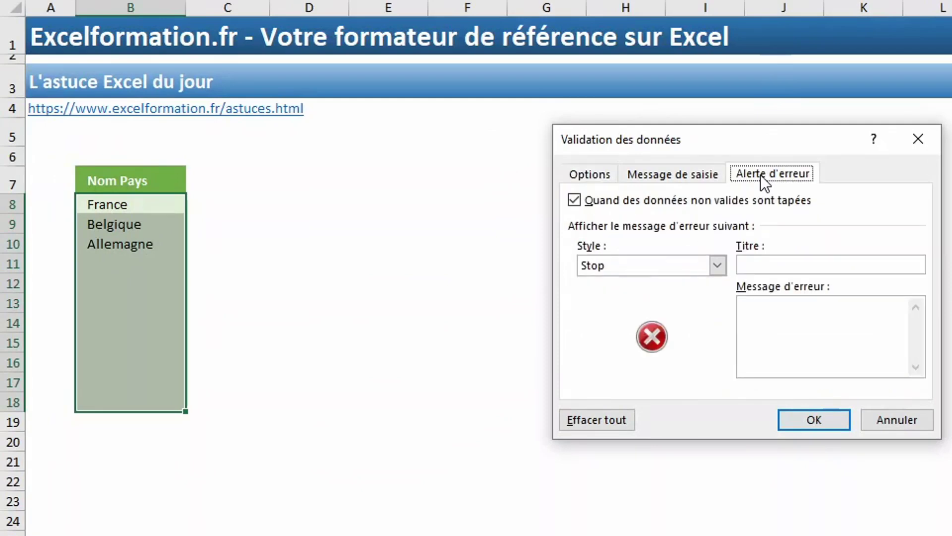
click(760, 268)
text(Erreur)
text( de saisie)
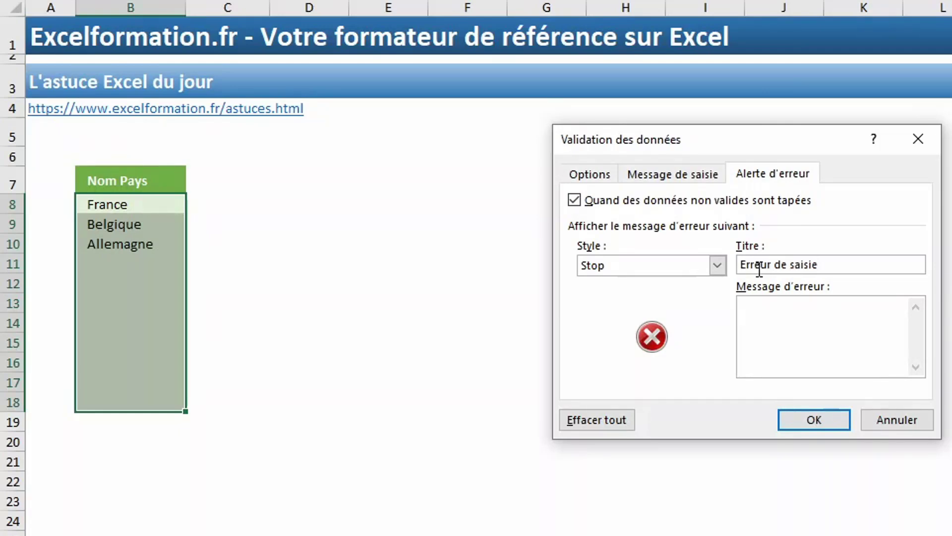
key(Tab)
text(Veuillez s)
text(aisir des données uniqu)
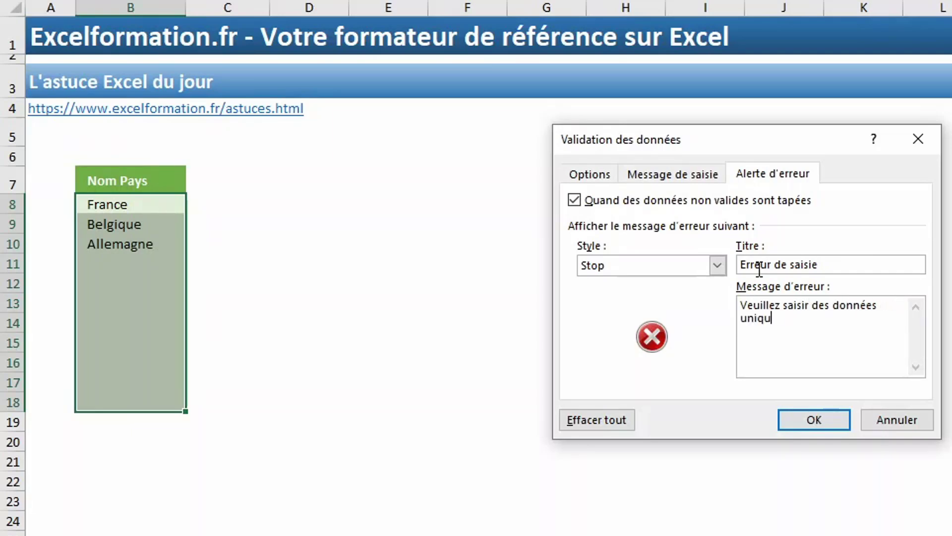
text(es)
click(812, 414)
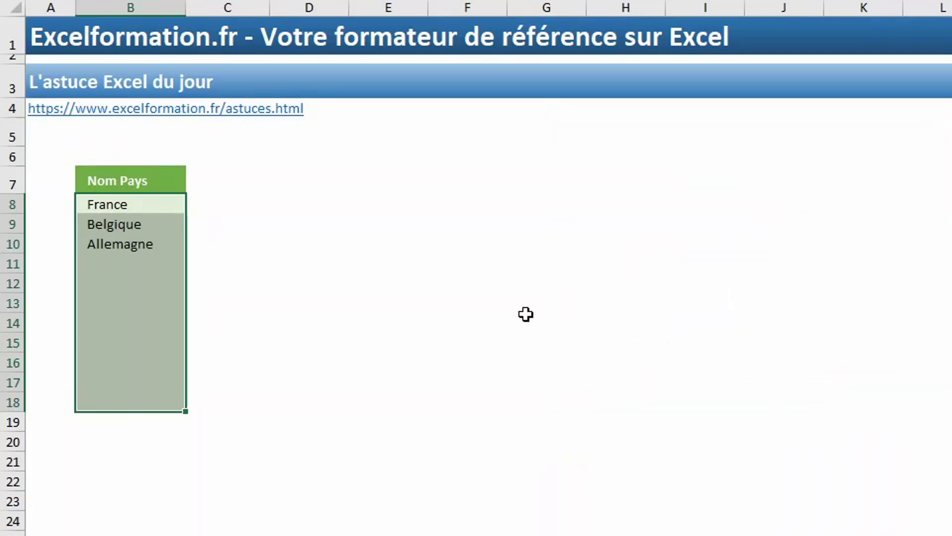
click(124, 262)
Step: Enter the duplicate Belgique in B11 to trigger the 'Erreur de saisie' alert
text(Belgique)
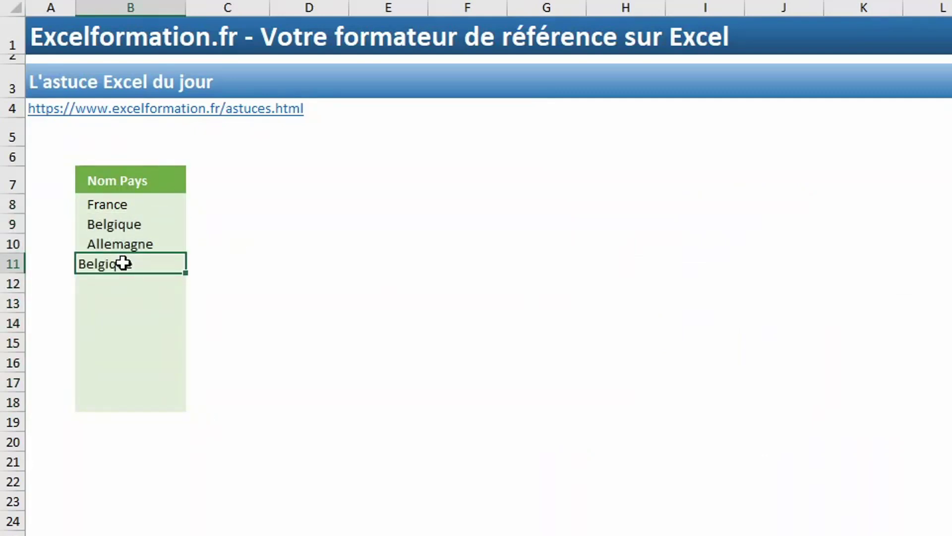
key(Return)
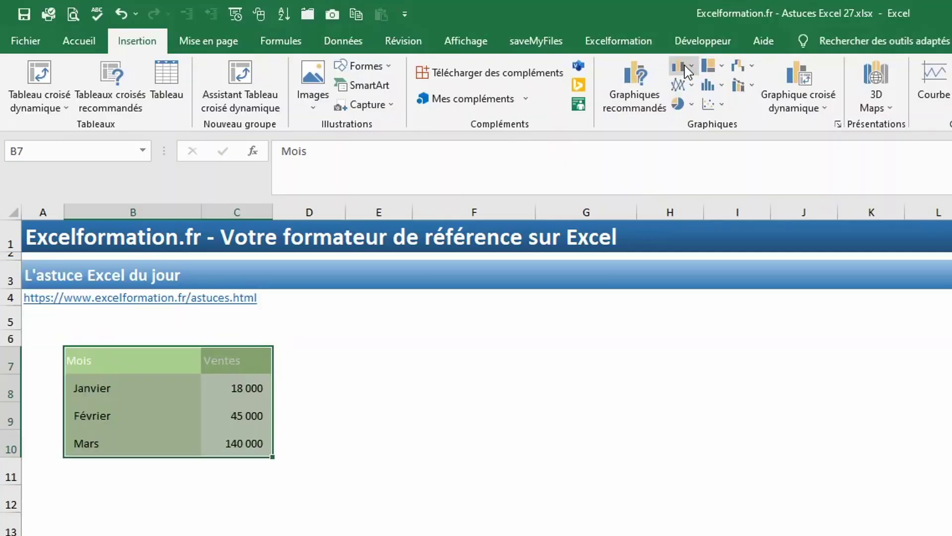
Step: Insert a Barres 2D groupées chart of the Mois/Ventes data for Janvier to Mars
click(679, 63)
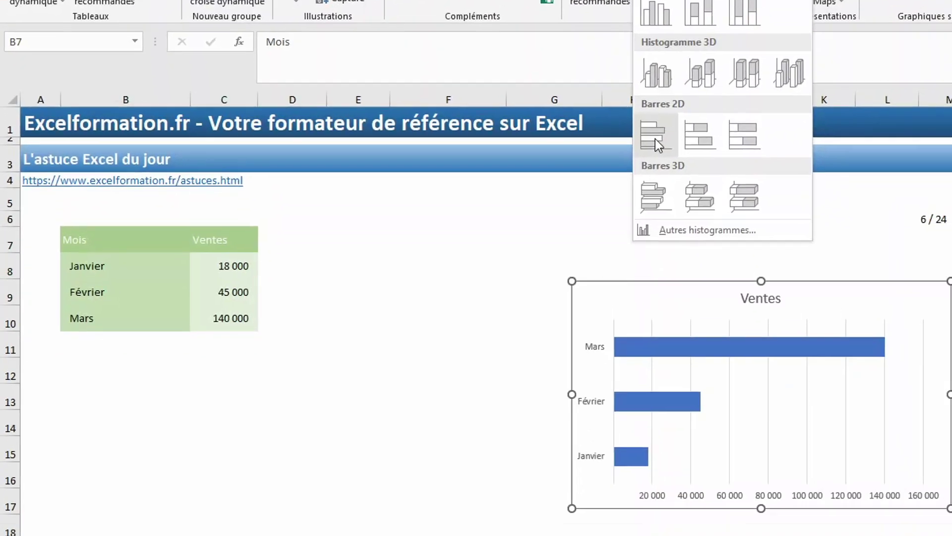
click(692, 245)
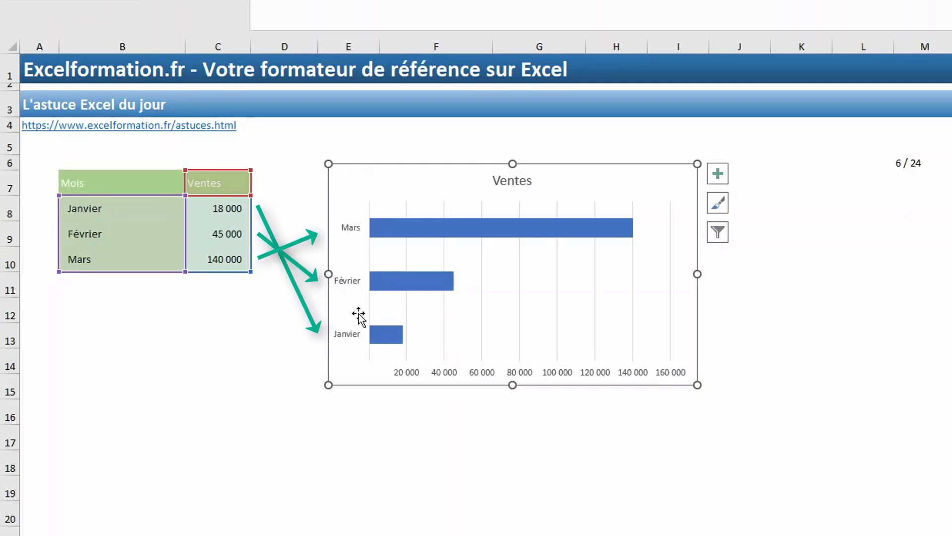
mouse_move(461, 190)
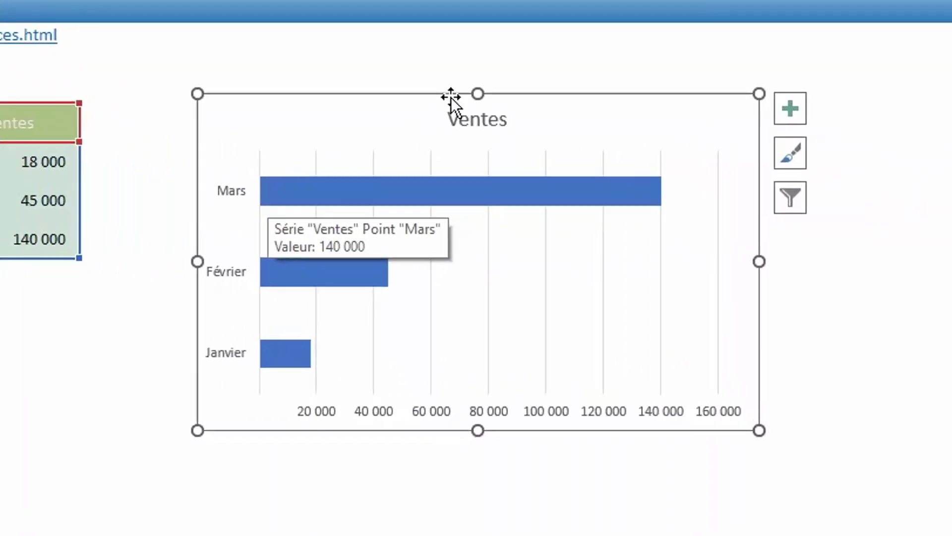
Step: Turn on Abscisses en ordre inverse for the Ventes chart's month axis so Janvier appears first
click(163, 169)
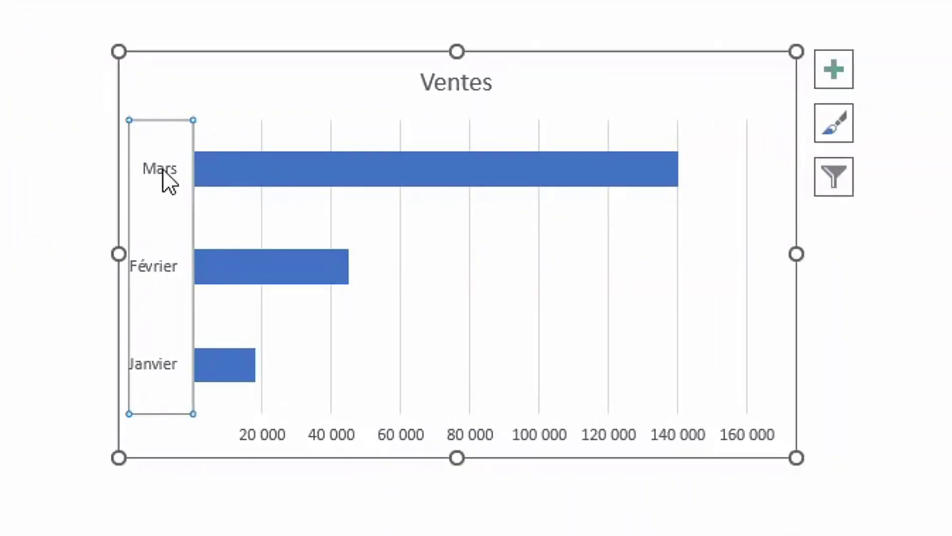
right_click(163, 168)
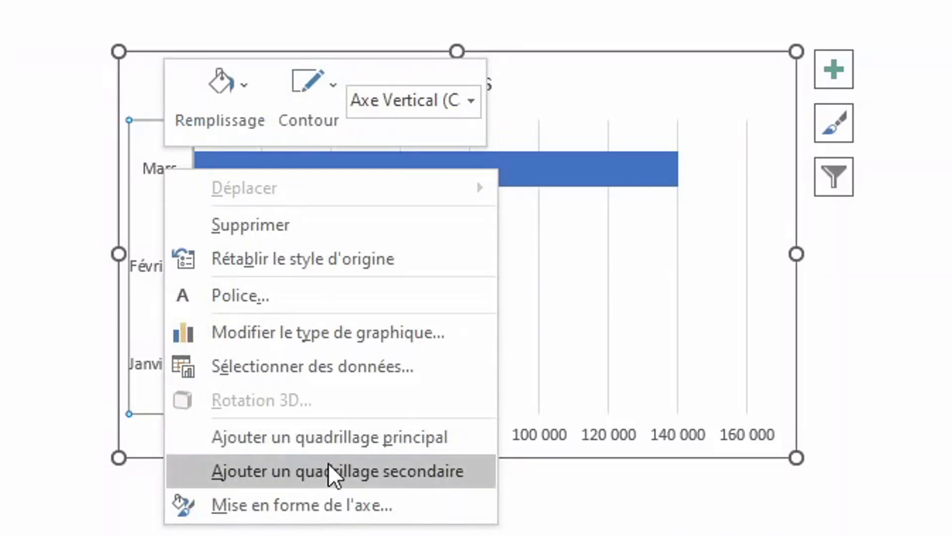
click(340, 504)
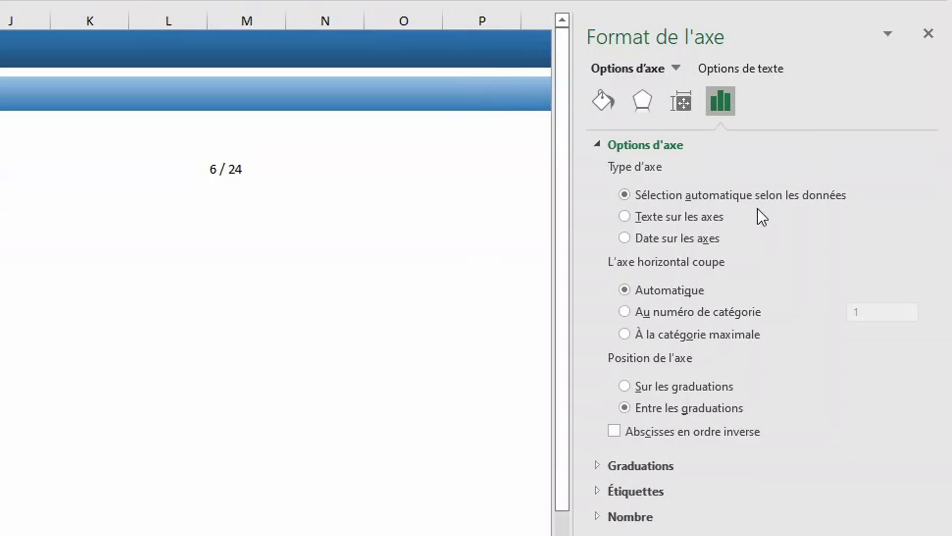
click(668, 431)
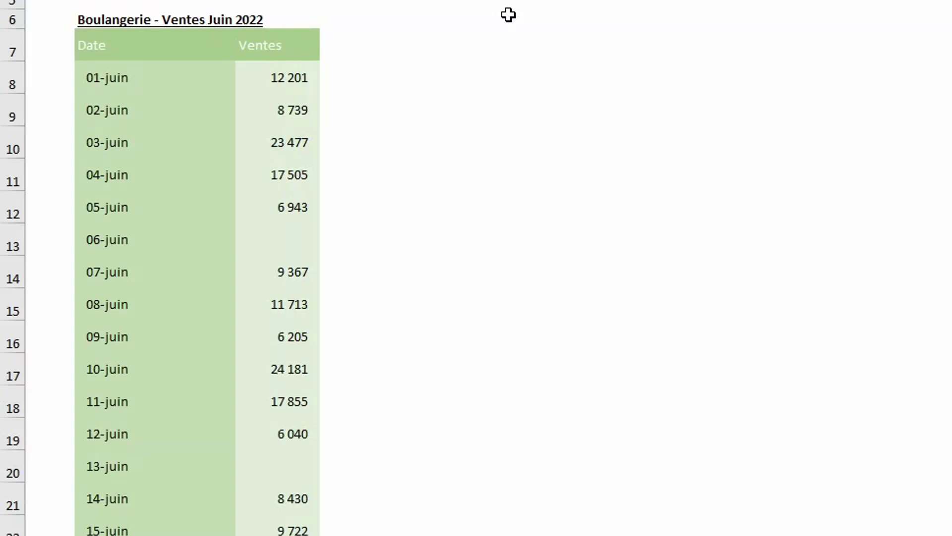
Step: Select the June sales table from 01-juin through the Ventes column down to the last row
click(134, 75)
key(shift+Right)
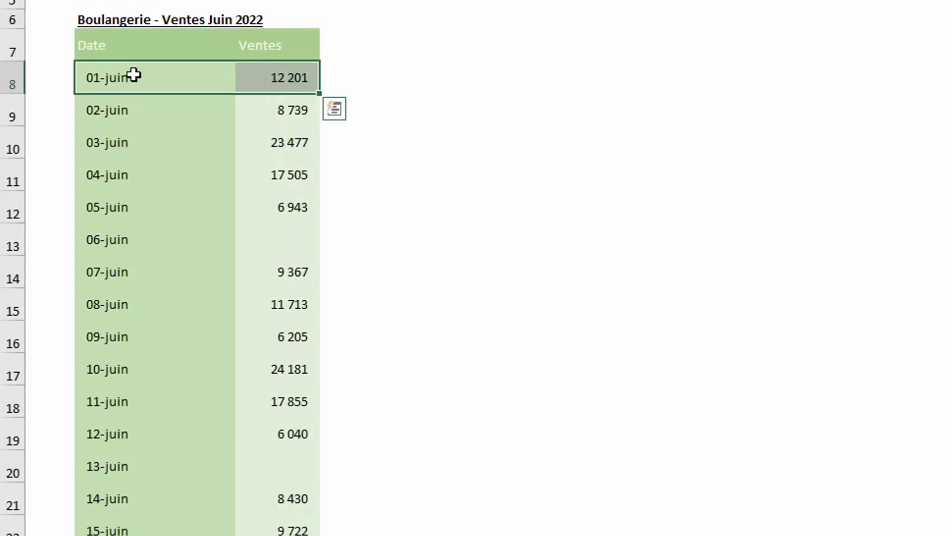
key(ctrl+shift+Down)
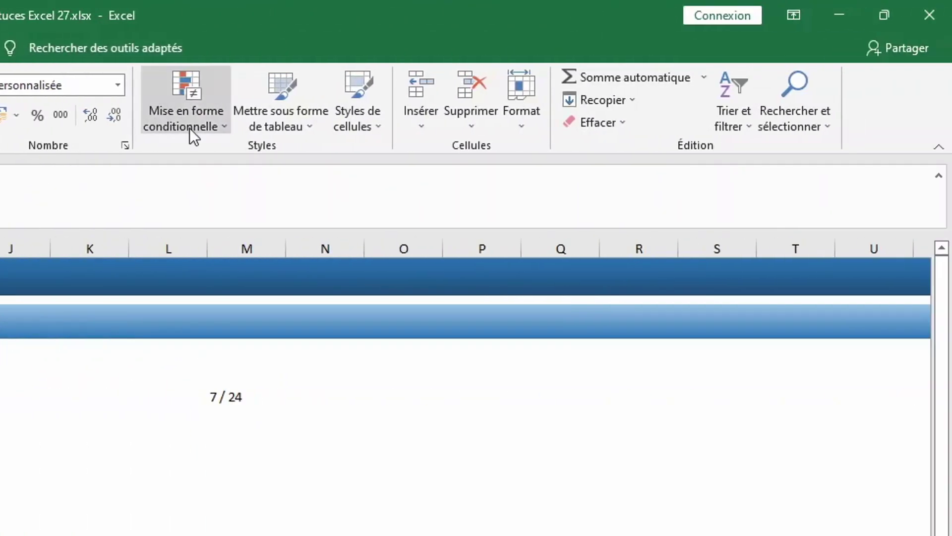
Step: Start a new formula-based conditional formatting rule with =joursem($b8;2)>=6
click(191, 130)
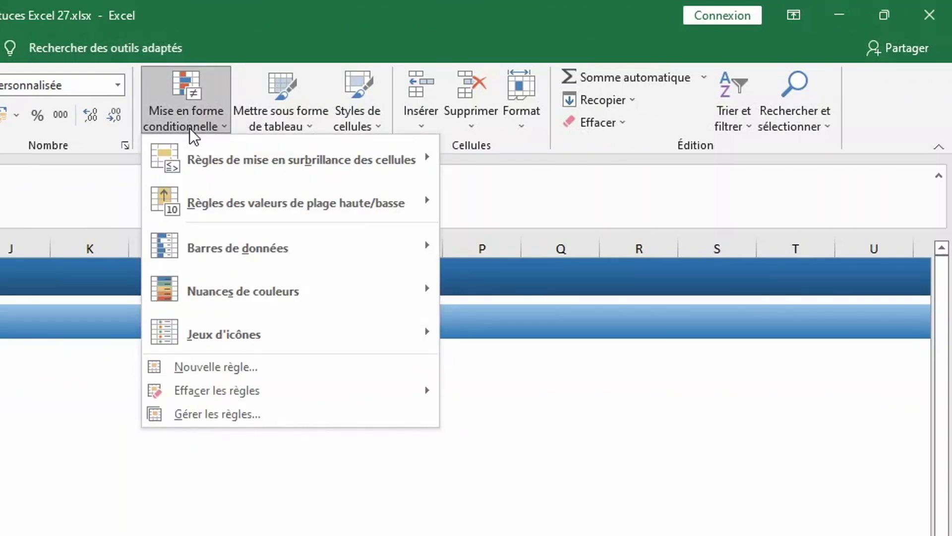
click(219, 366)
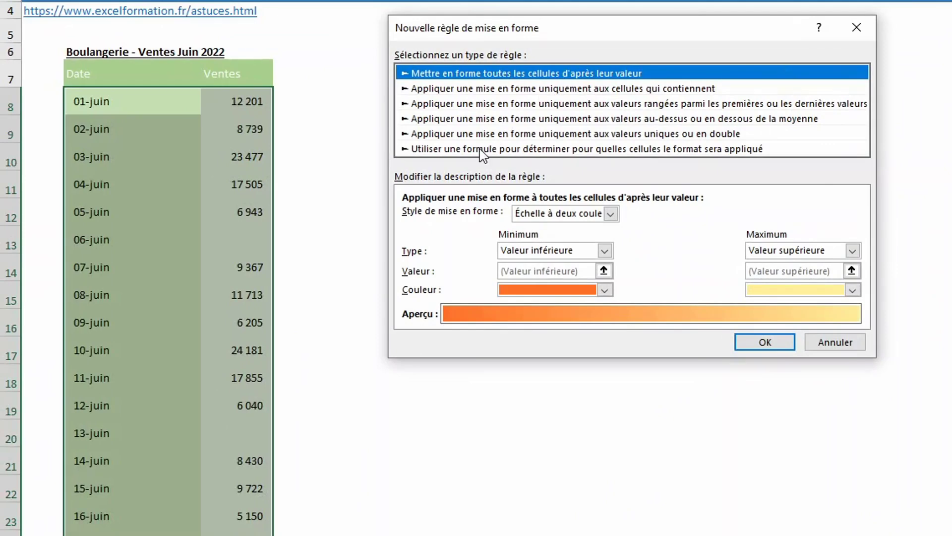
click(482, 150)
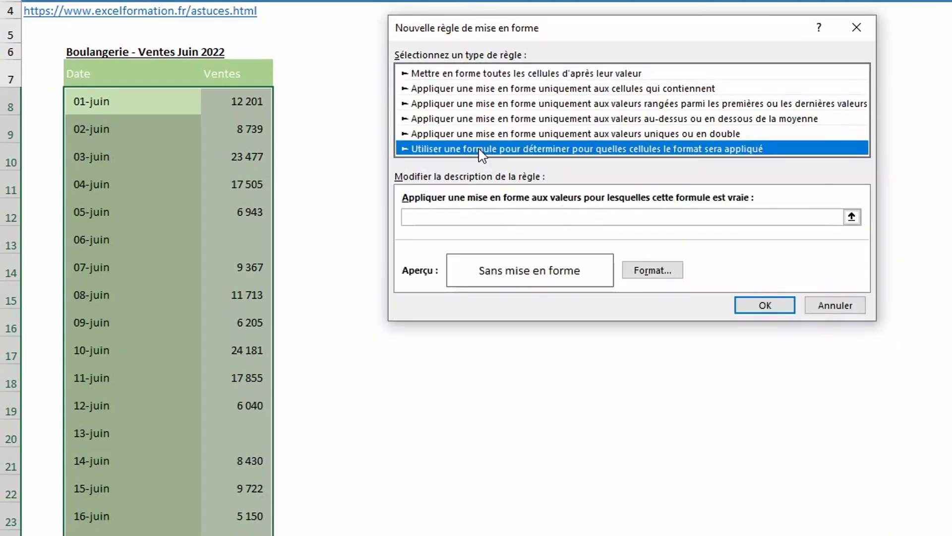
click(434, 214)
click(433, 215)
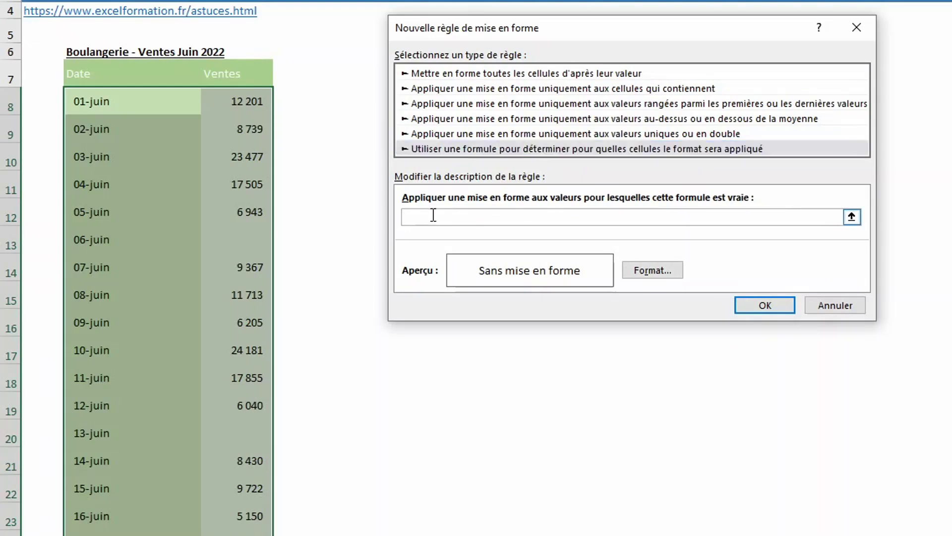
text(=jourse)
text(m(b)
text(8)
click(451, 218)
text($b8)
text(;2))
text(>=)
text(6)
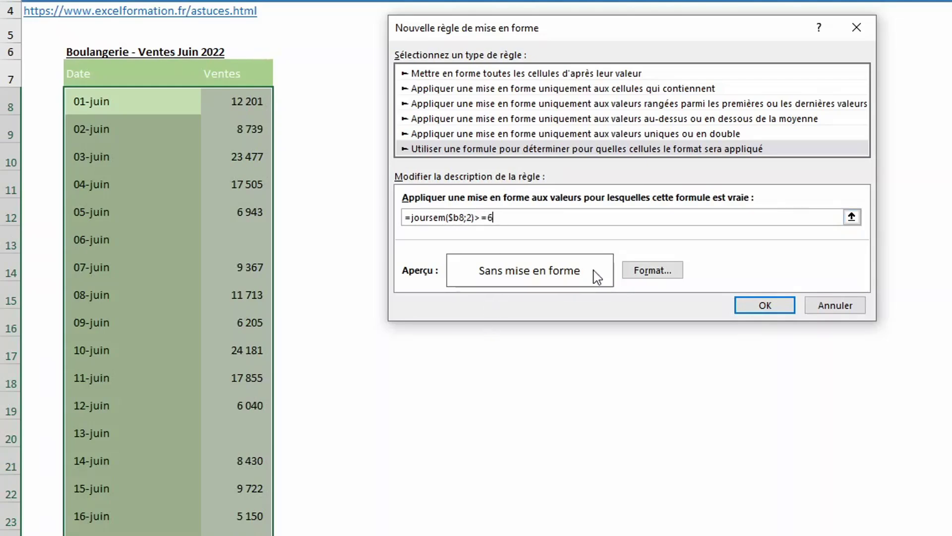
Step: Give matching weekend rows a dark green fill and white font, and create the rule
click(657, 271)
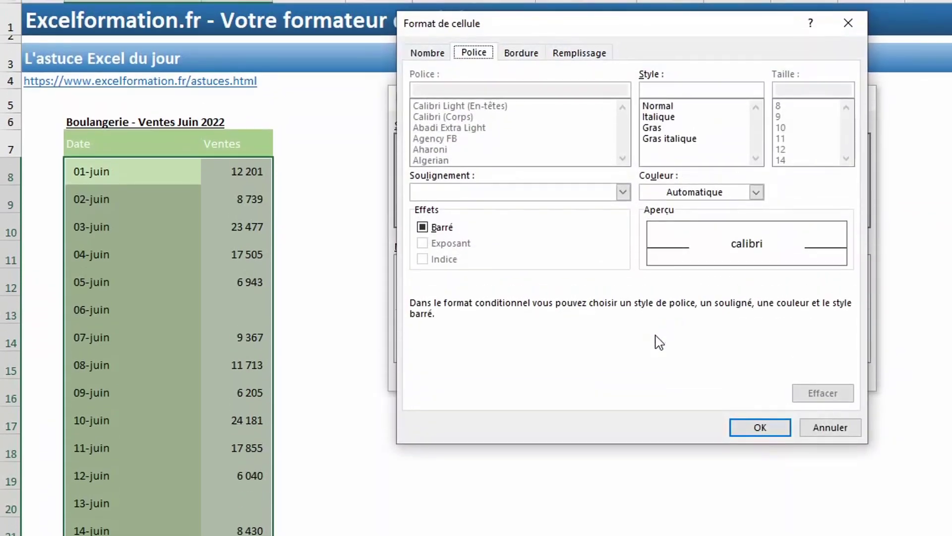
click(571, 56)
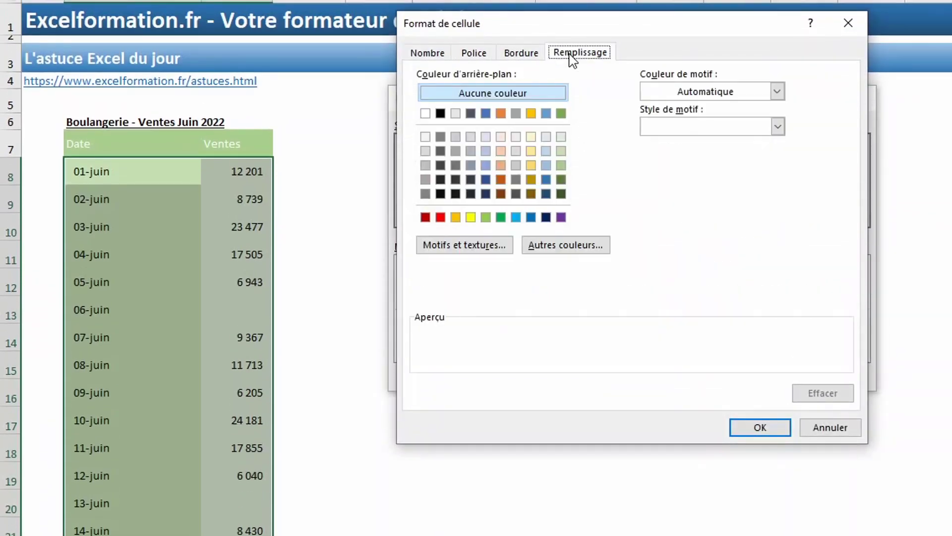
click(562, 180)
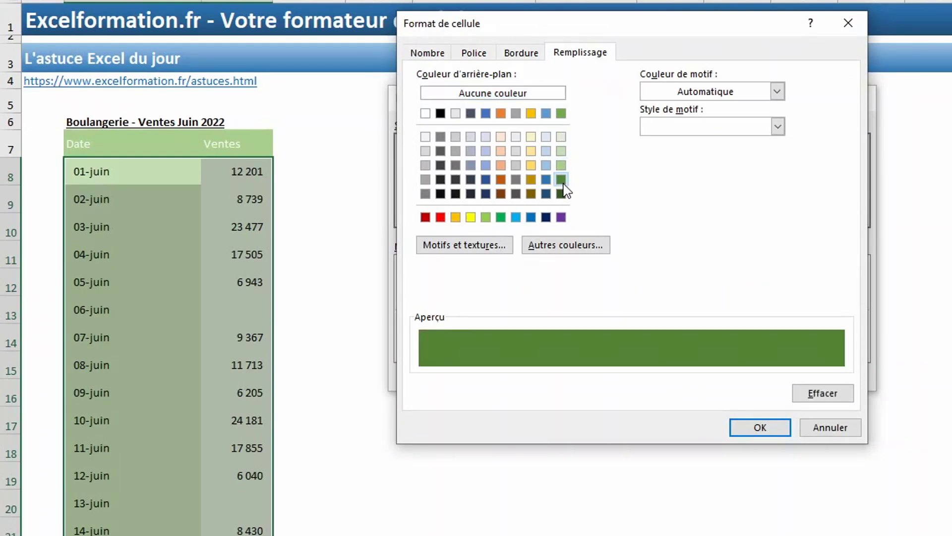
click(481, 52)
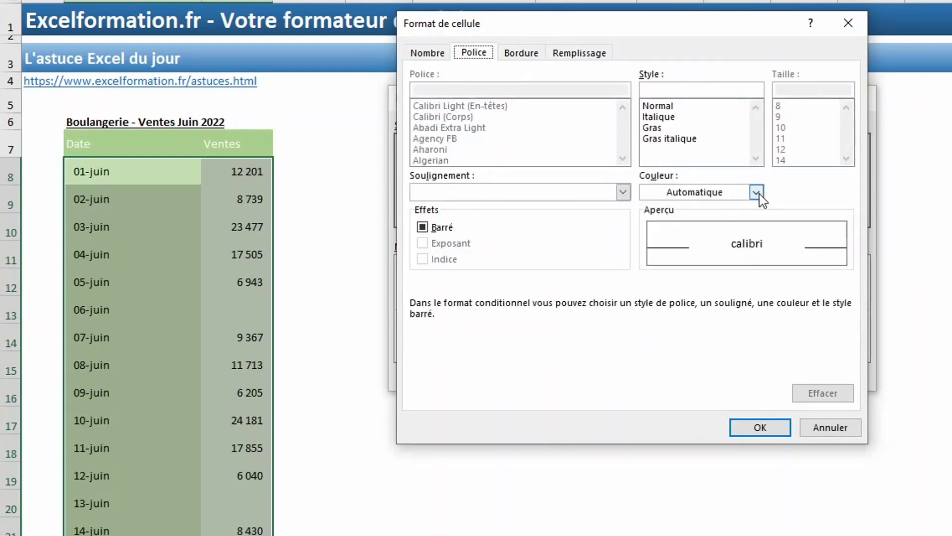
click(756, 193)
click(648, 249)
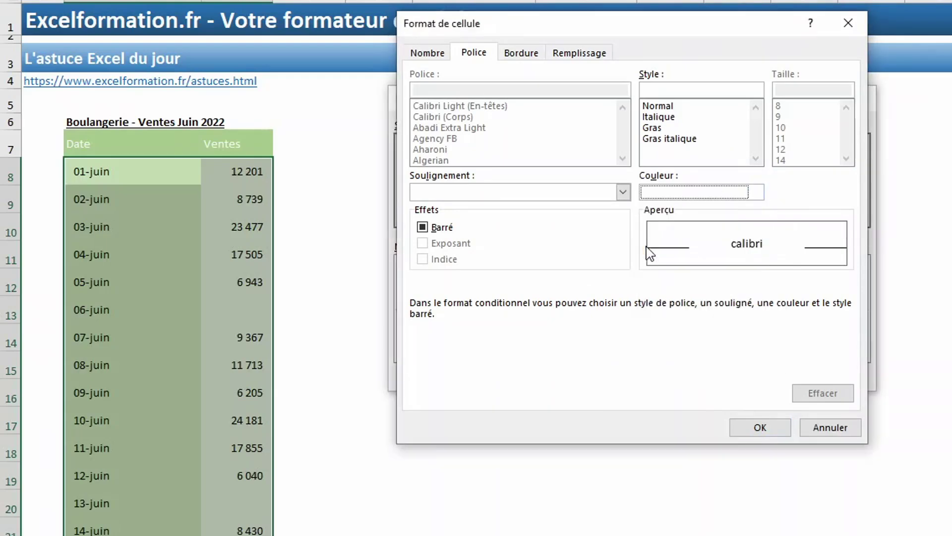
click(761, 430)
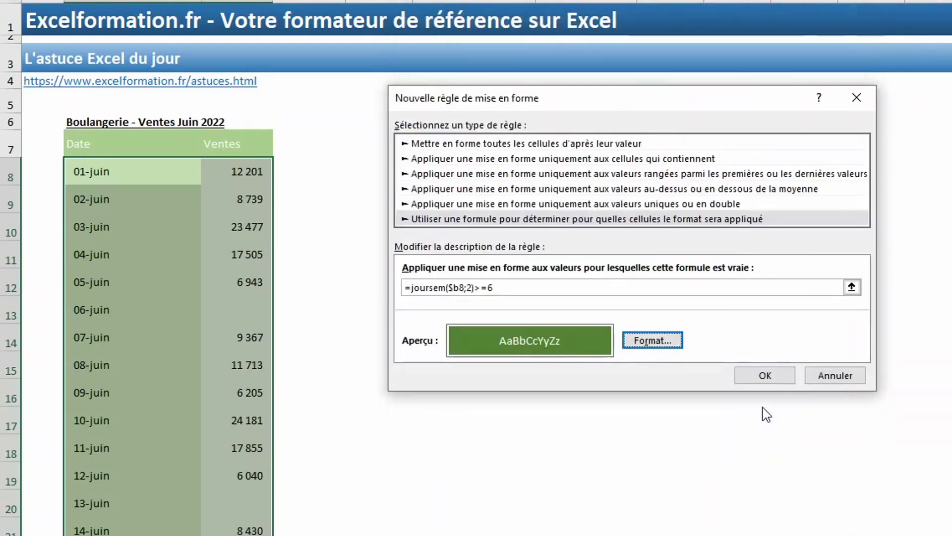
click(768, 378)
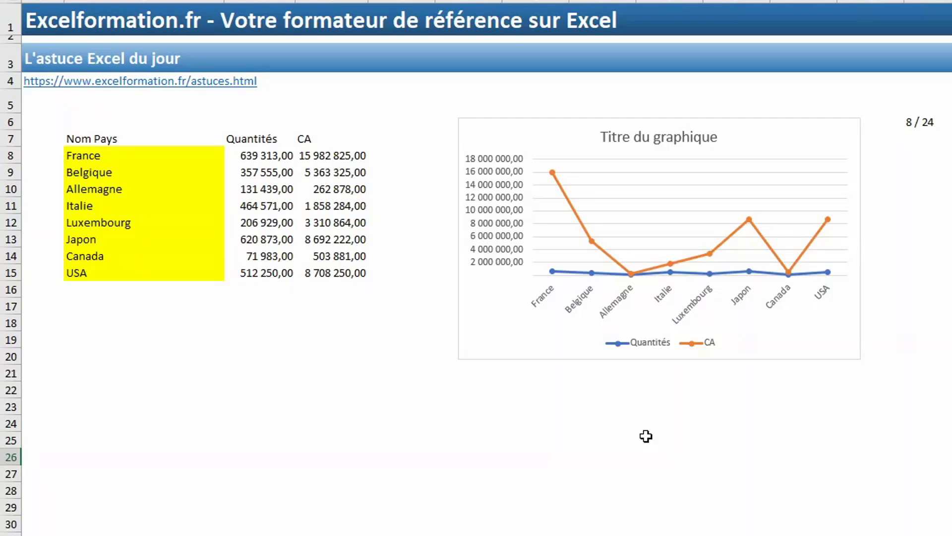
Step: Put the Quantités line series on the Axe secondaire in its data series format settings
click(568, 273)
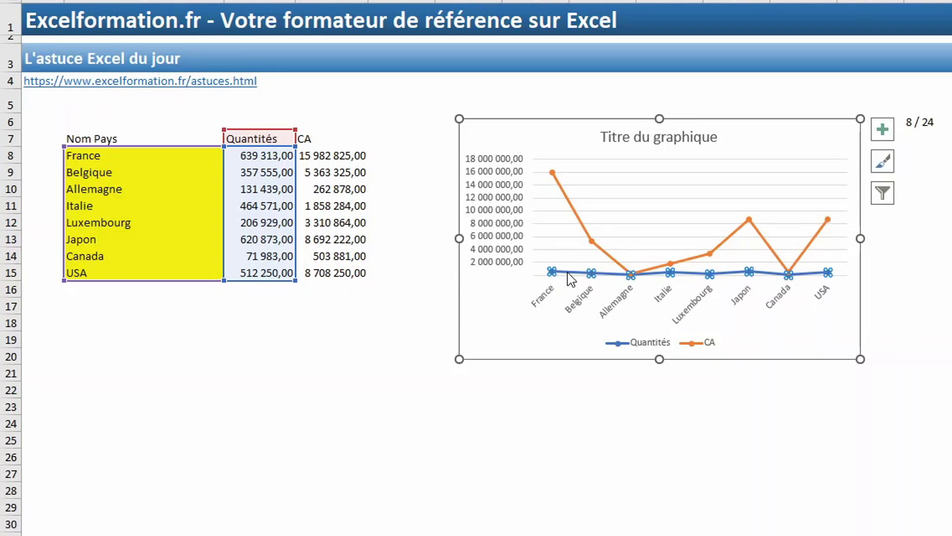
right_click(569, 276)
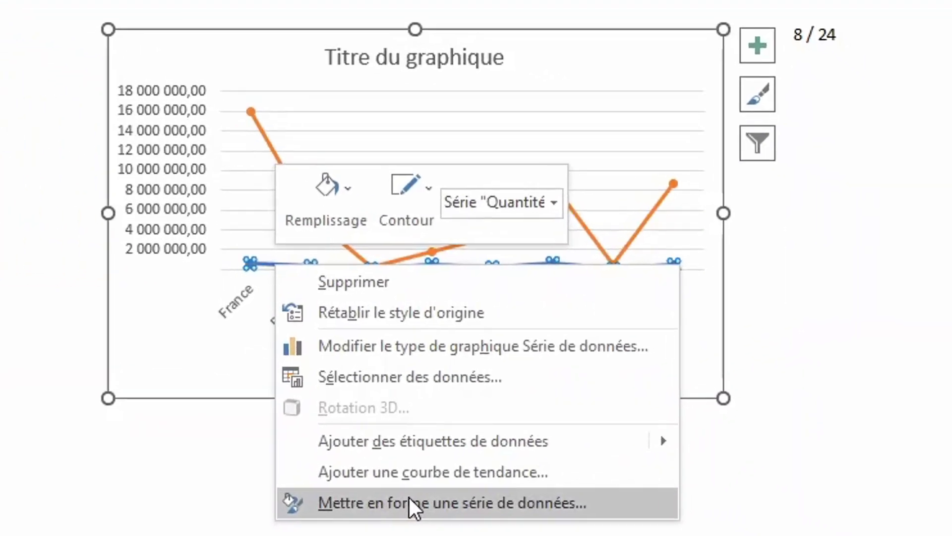
click(409, 498)
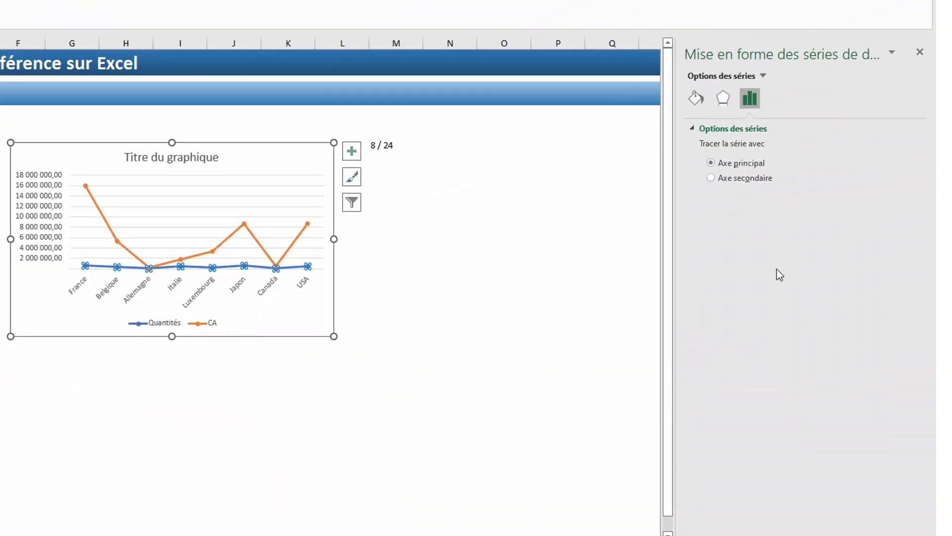
click(711, 178)
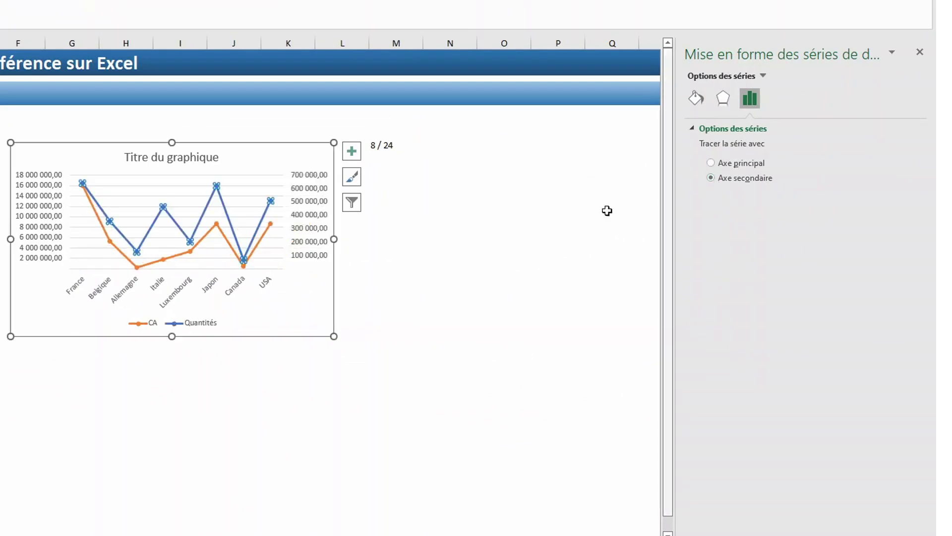